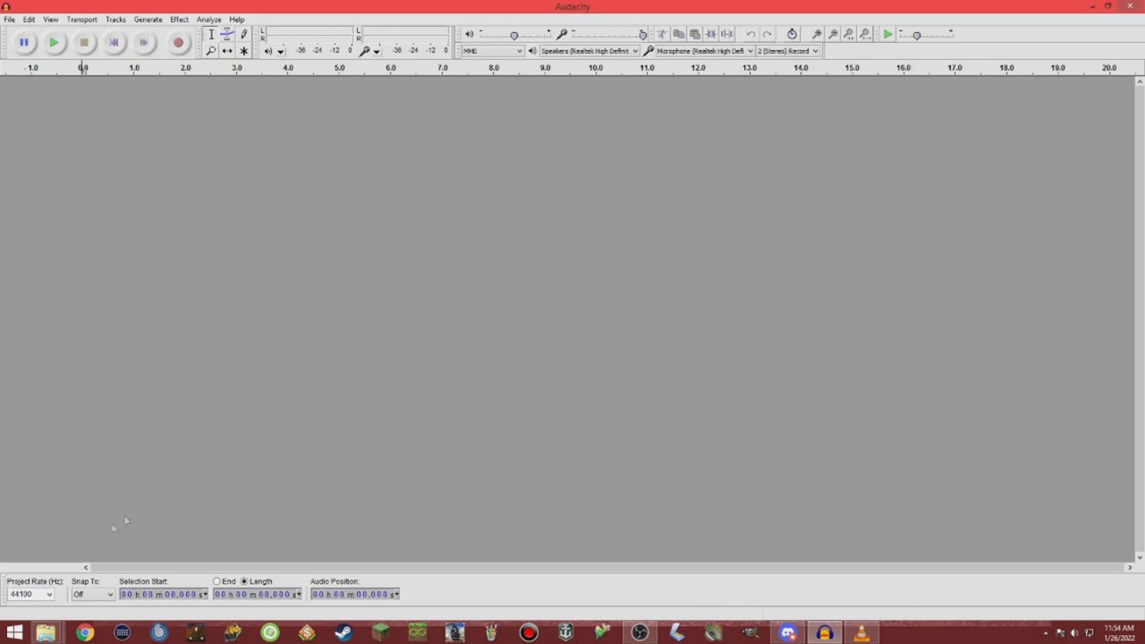
Import the K5HL 5 and K5HL 5_End audio files from the K5HL folder into an Audacity project.
{"action": "left_click", "coordinate": [47, 634]}
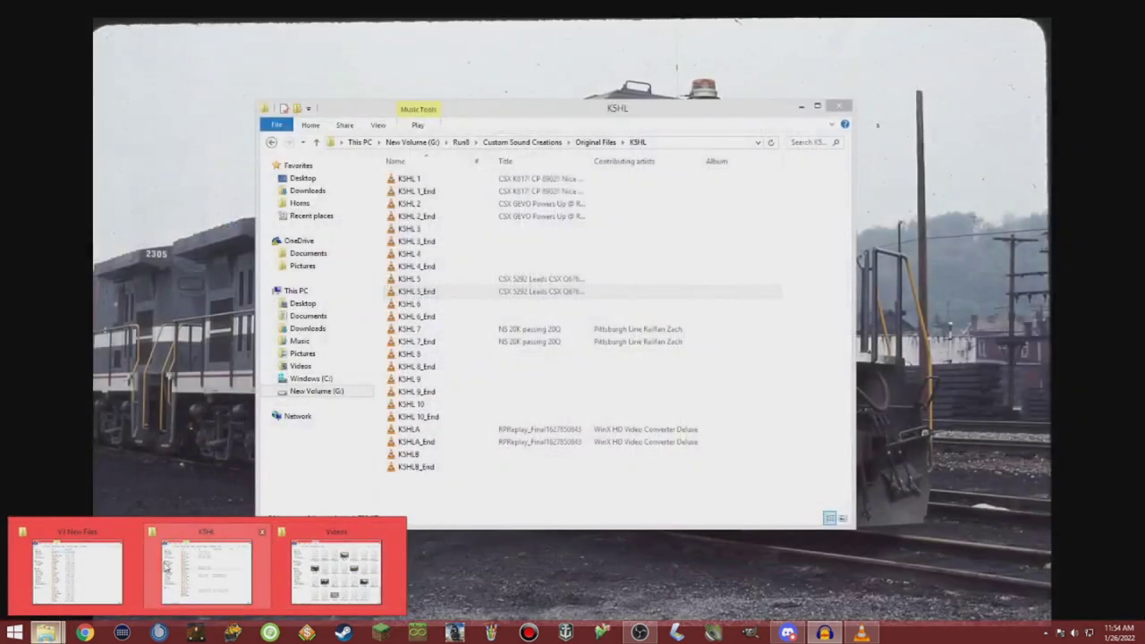
{"action": "left_click", "coordinate": [206, 572]}
{"action": "left_click_drag", "start_coordinate": [535, 121], "coordinate": [802, 98]}
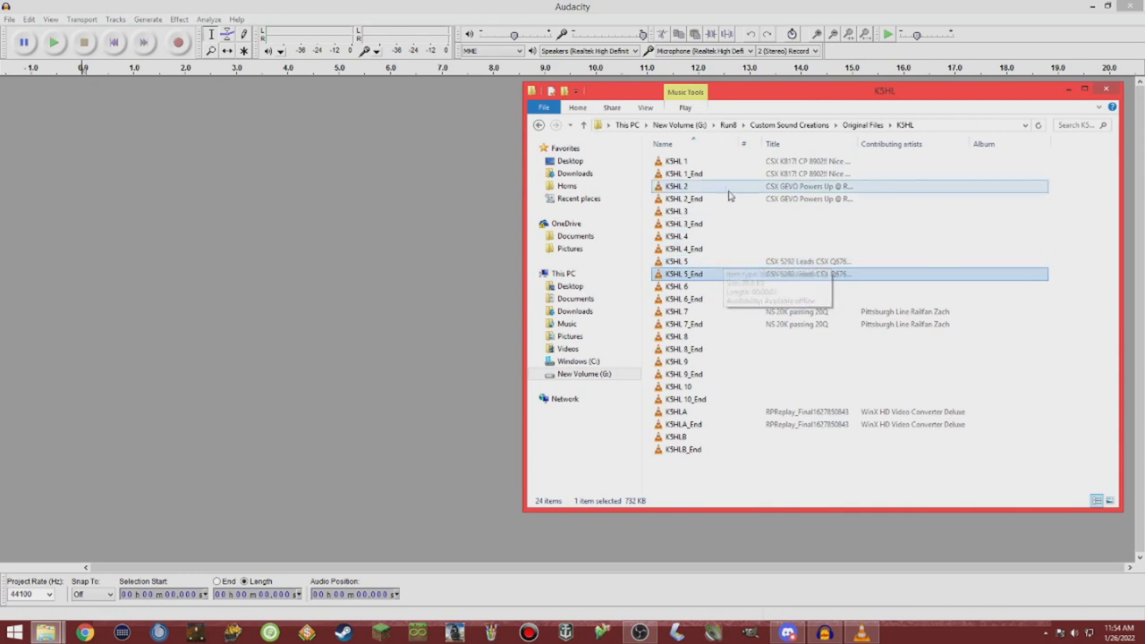
{"action": "left_click", "coordinate": [736, 265], "text": "ctrl"}
{"action": "left_click_drag", "start_coordinate": [736, 267], "coordinate": [263, 199]}
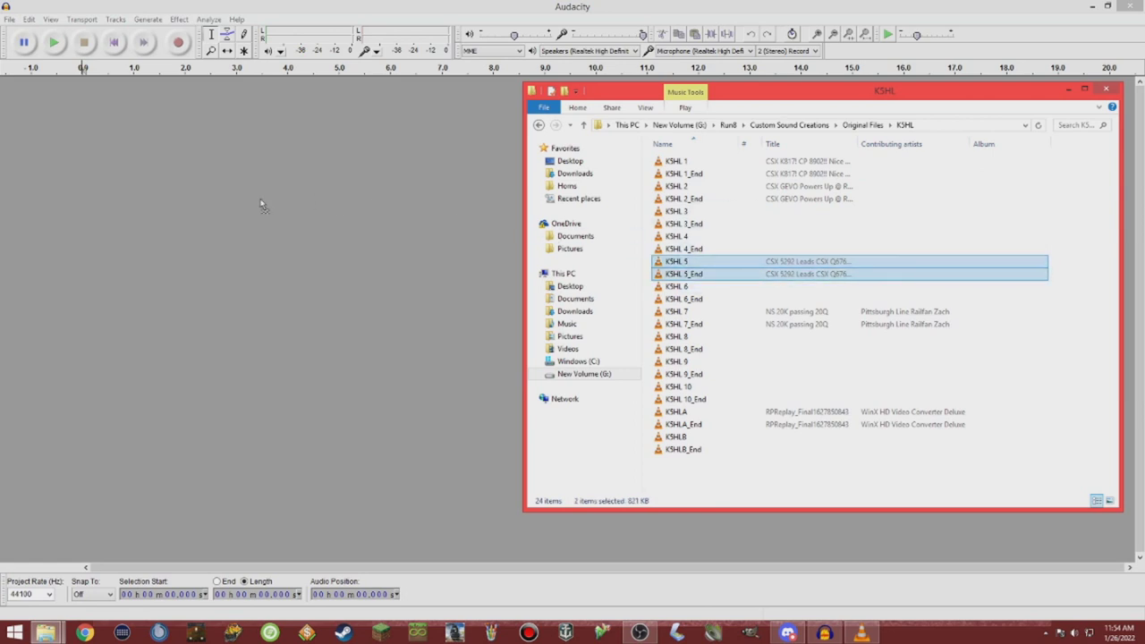
{"action": "left_click", "coordinate": [367, 8]}
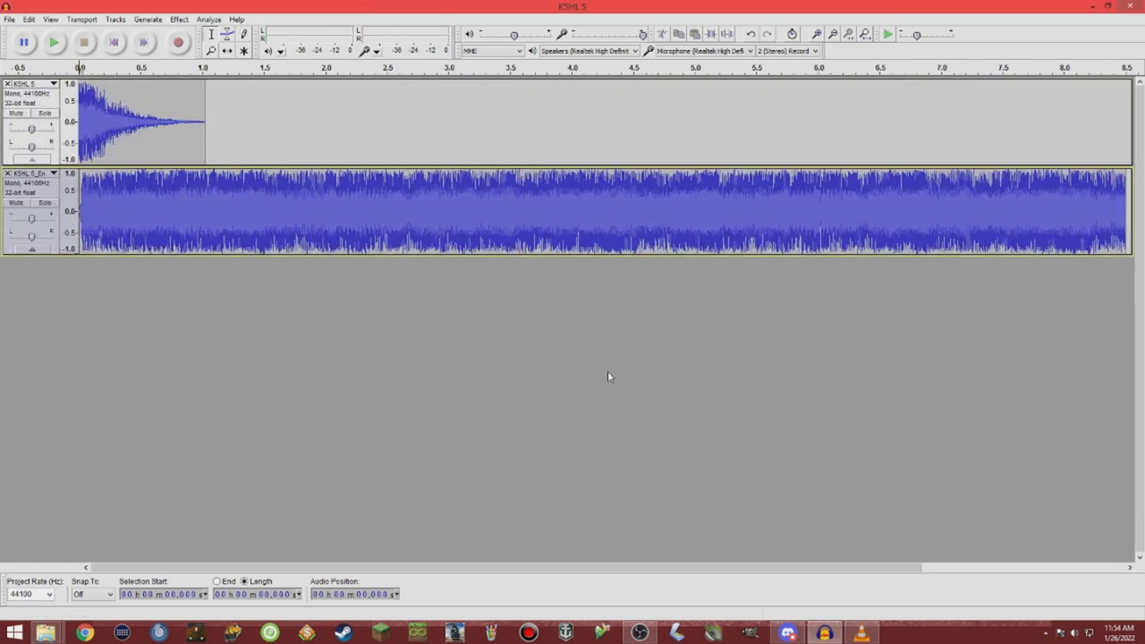
{"action": "key", "text": "ctrl+3"}
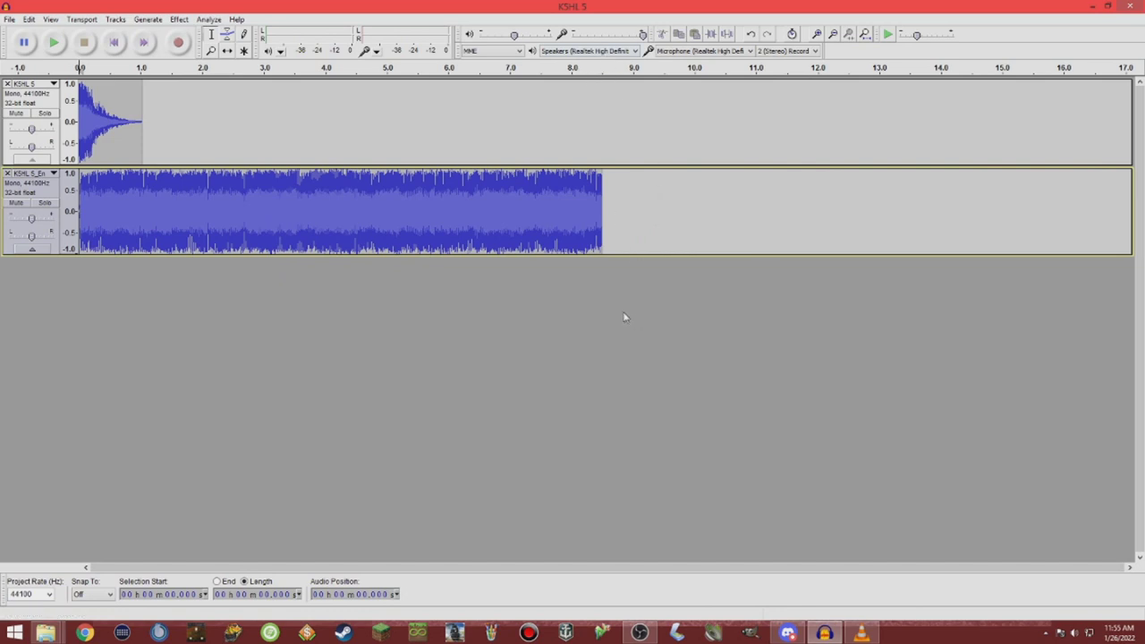
Copy the last stretch of about 1.5 s from the end of the K5HL 5_End track.
{"action": "left_click", "coordinate": [602, 201]}
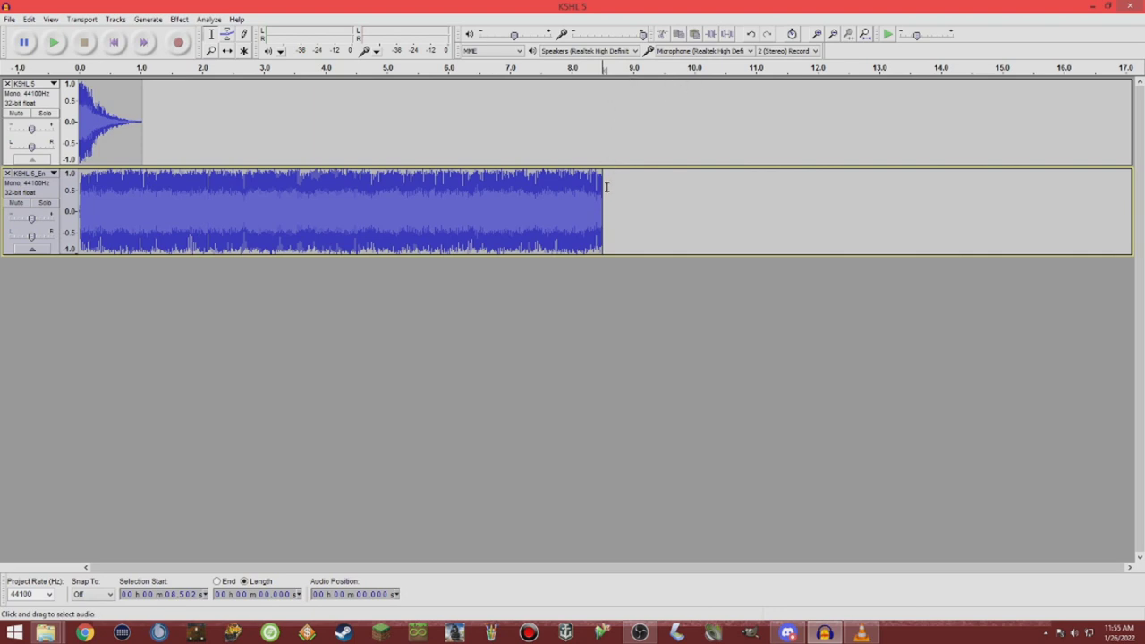
{"action": "left_click", "coordinate": [624, 223]}
{"action": "left_click_drag", "start_coordinate": [601, 206], "coordinate": [509, 210]}
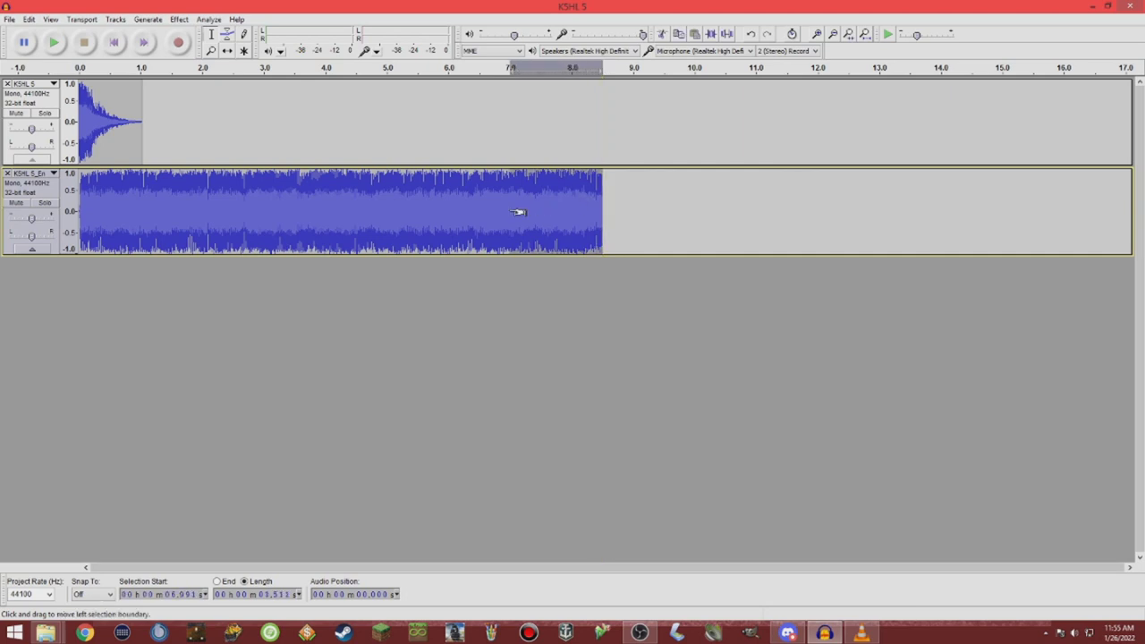
Paste the copied audio exactly at the end of the K5HL 5_End track, at about 8.502 s.
{"action": "left_click", "coordinate": [618, 188]}
{"action": "key", "text": "ctrl+1"}
{"action": "key", "text": "ctrl+1"}
{"action": "key", "text": "ctrl+1"}
{"action": "key", "text": "ctrl+1"}
{"action": "key", "text": "ctrl+1"}
{"action": "key", "text": "ctrl+1"}
{"action": "key", "text": "ctrl+1"}
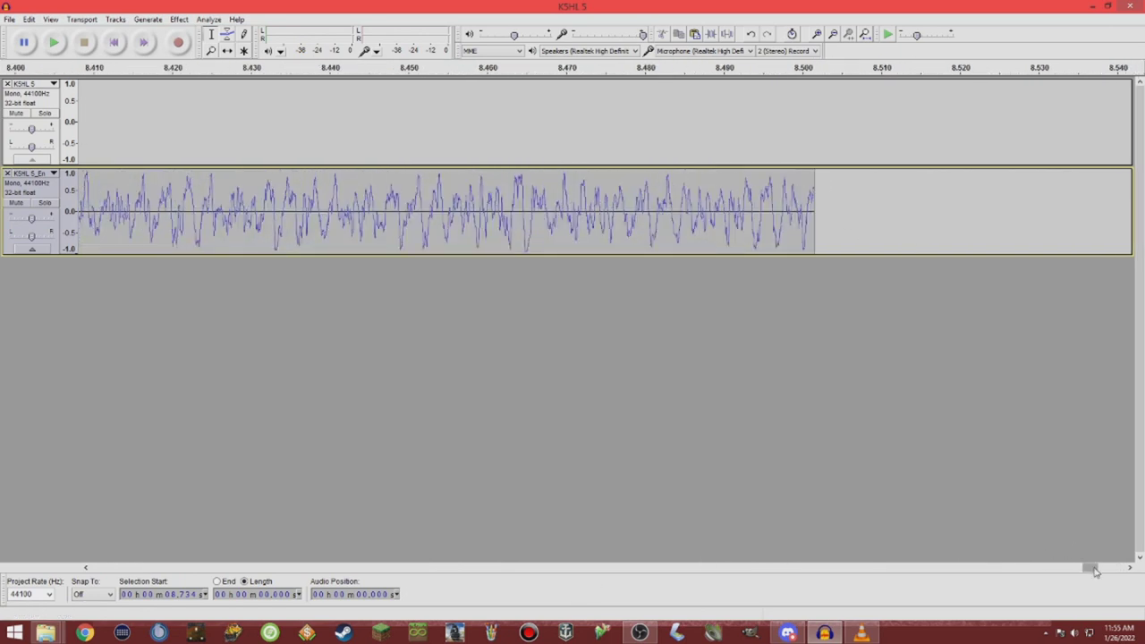
{"action": "left_click_drag", "start_coordinate": [1090, 568], "coordinate": [1096, 567]}
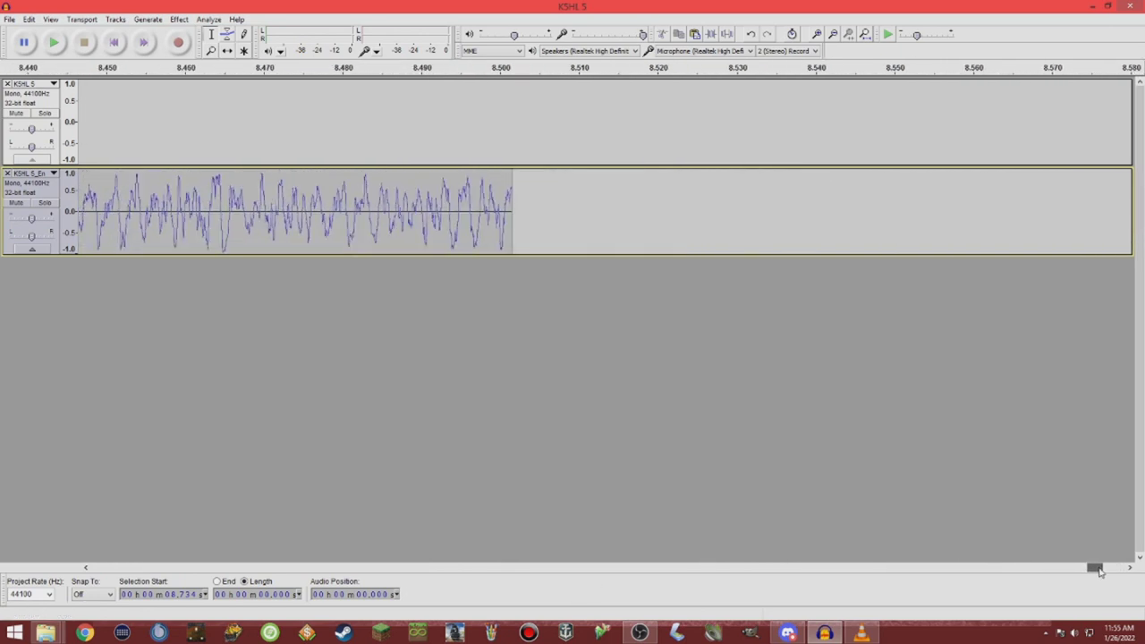
{"action": "left_click", "coordinate": [512, 209]}
{"action": "key", "text": "shift+j"}
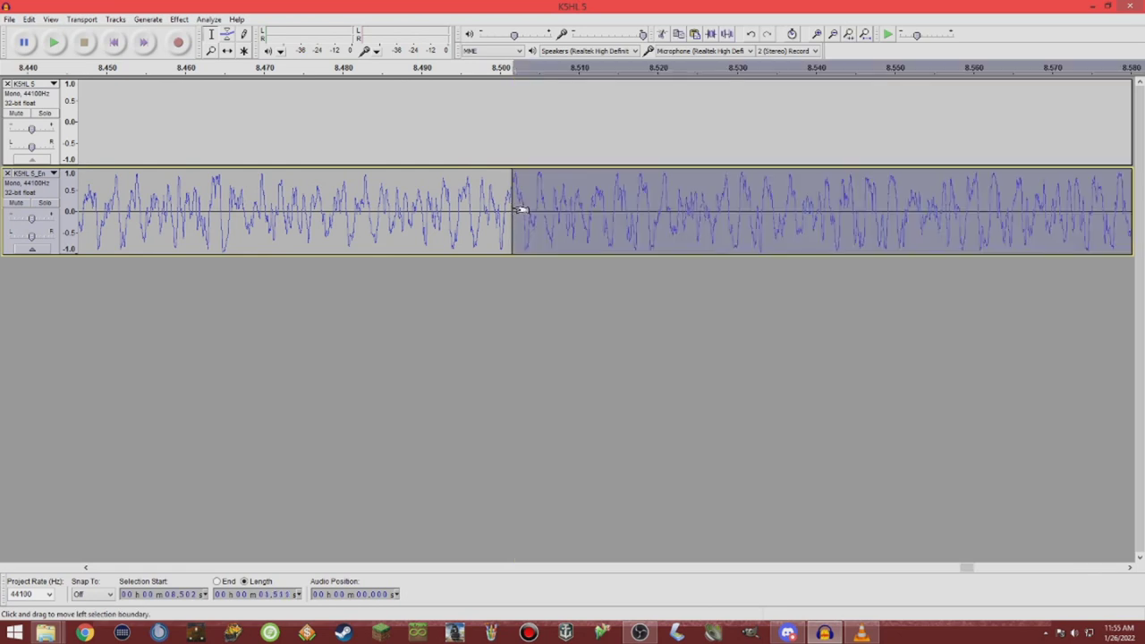
Apply the Repair effect to about 0.003 s of the K5HL 5_End track around the splice near 8.501 s.
{"action": "key", "text": "ctrl+1"}
{"action": "key", "text": "ctrl+1"}
{"action": "key", "text": "ctrl+1"}
{"action": "key", "text": "ctrl+1"}
{"action": "key", "text": "ctrl+1"}
{"action": "left_click", "coordinate": [549, 218]}
{"action": "left_click_drag", "start_coordinate": [941, 210], "coordinate": [302, 224]}
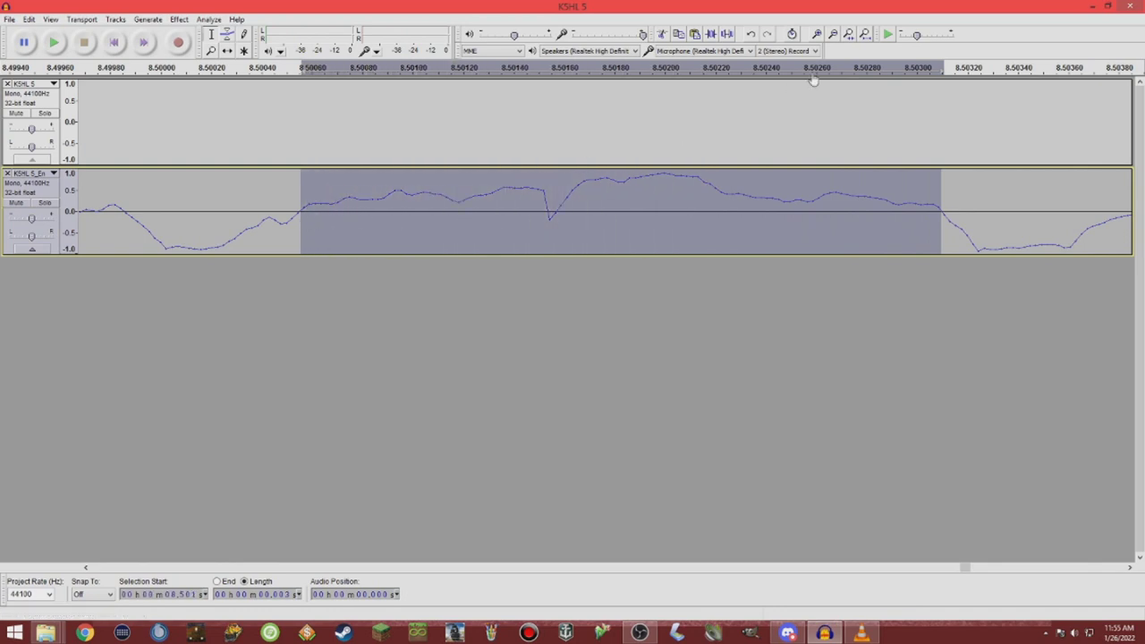
{"action": "left_click", "coordinate": [181, 21]}
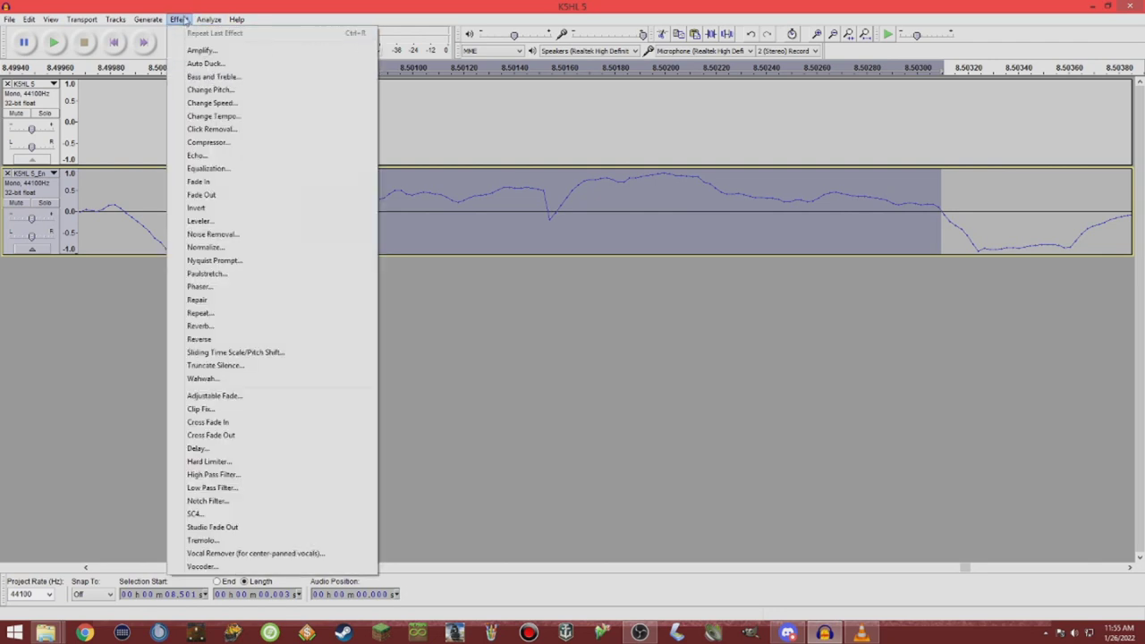
{"action": "left_click", "coordinate": [219, 301]}
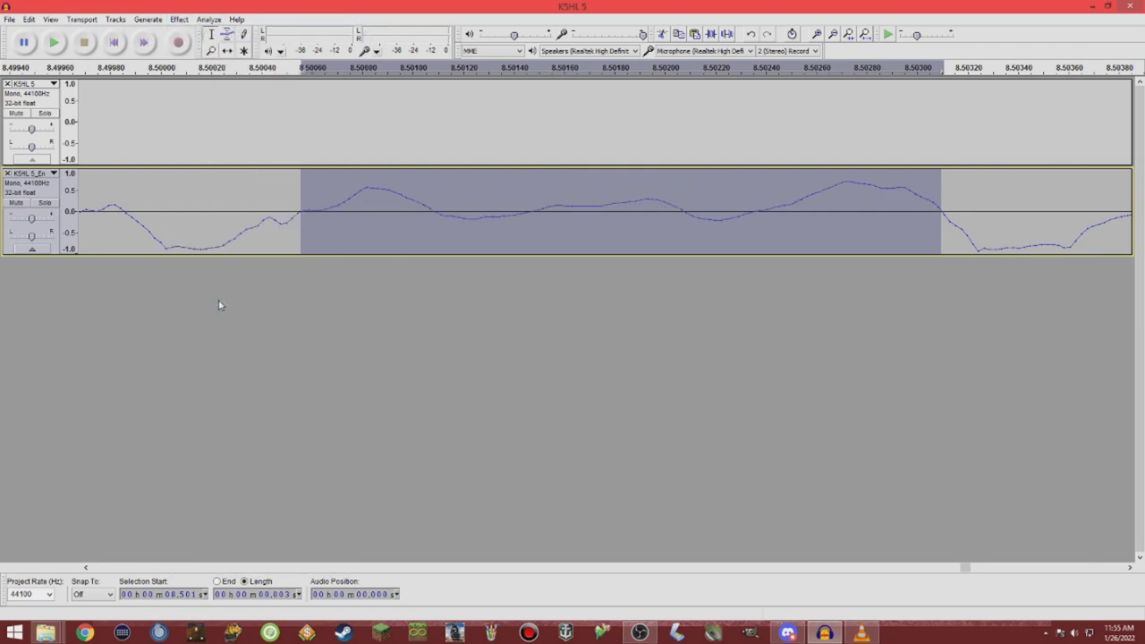
{"action": "left_click", "coordinate": [398, 315]}
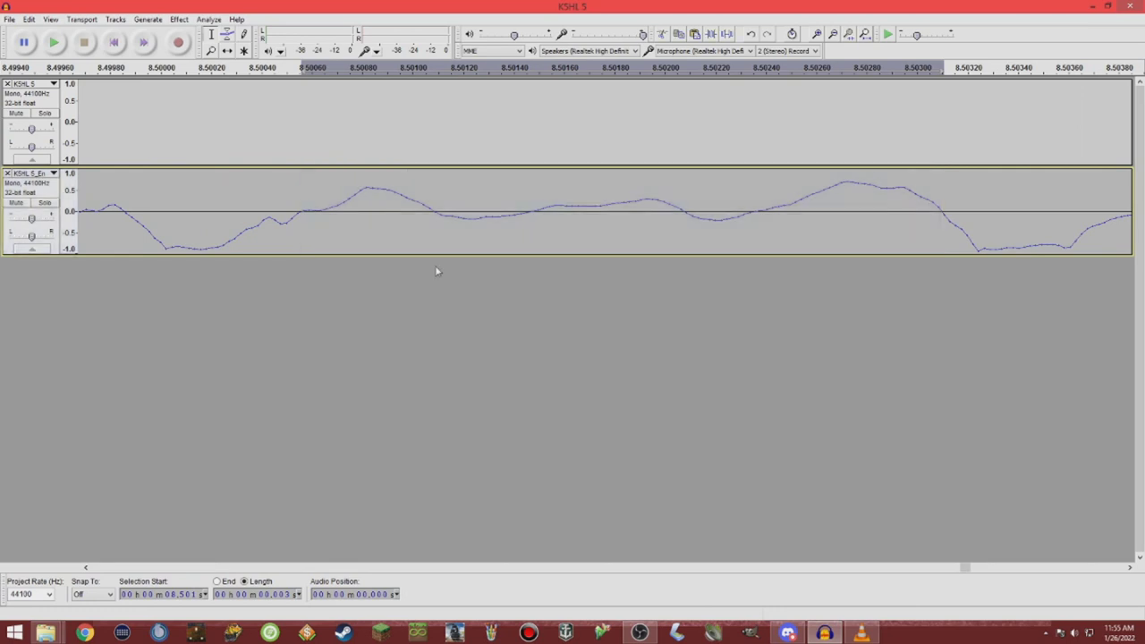
Play the K5HL 5_End track from about 8.19 s to listen to the repaired splice.
{"action": "scroll", "coordinate": [435, 270], "scroll_direction": "down", "scroll_amount": 3}
{"action": "scroll", "coordinate": [435, 265], "scroll_direction": "down", "scroll_amount": 7}
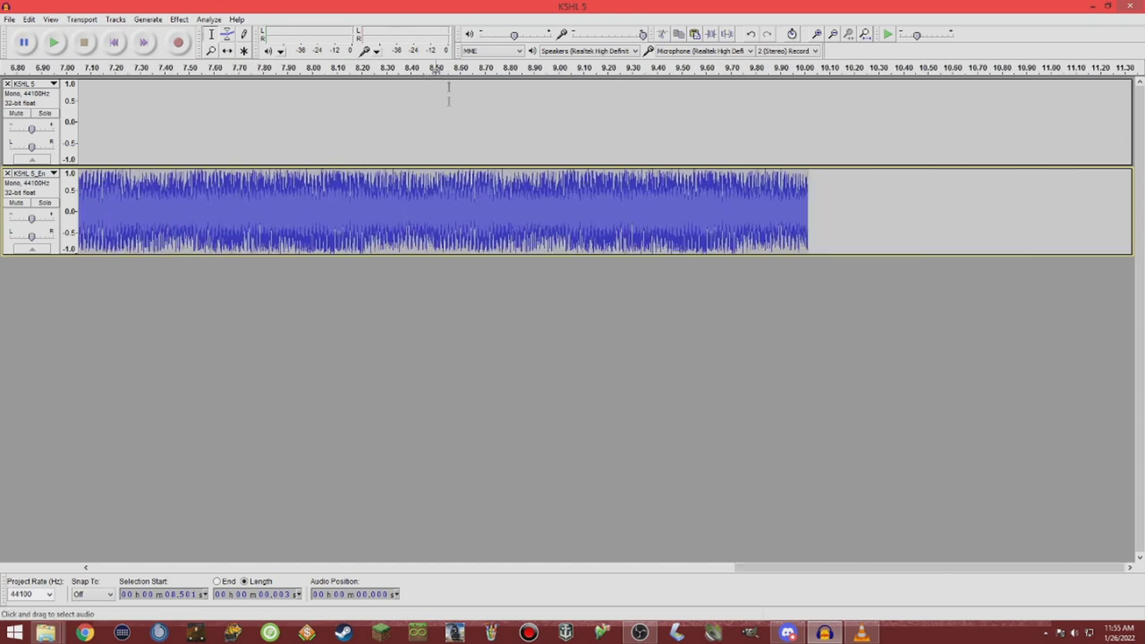
{"action": "left_click", "coordinate": [360, 212]}
{"action": "left_click", "coordinate": [55, 42]}
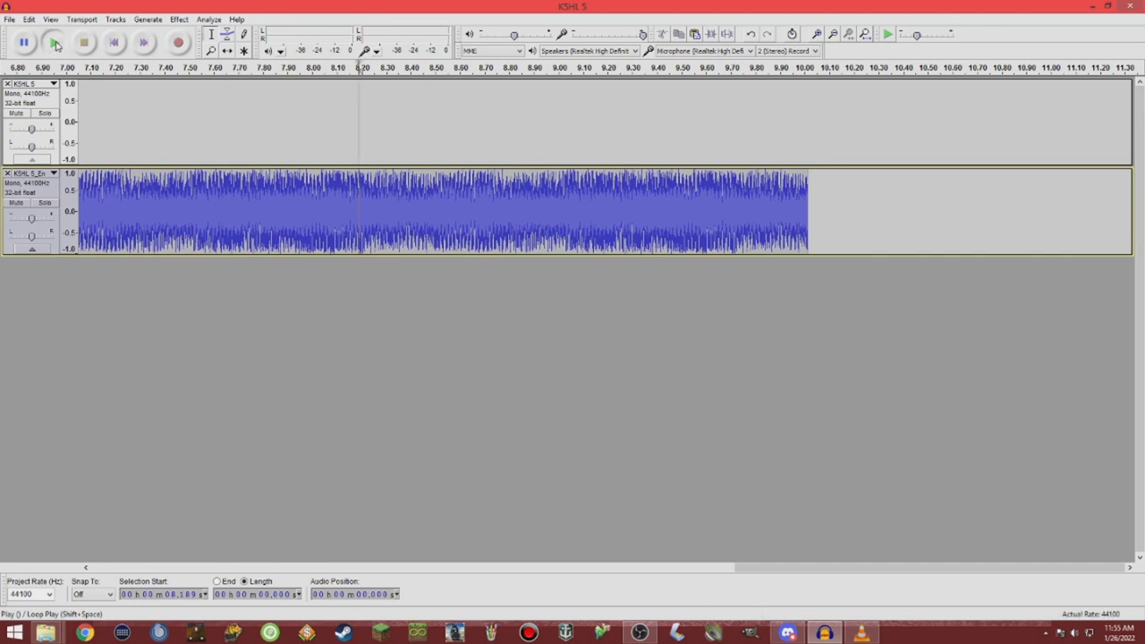
{"action": "left_click", "coordinate": [84, 42]}
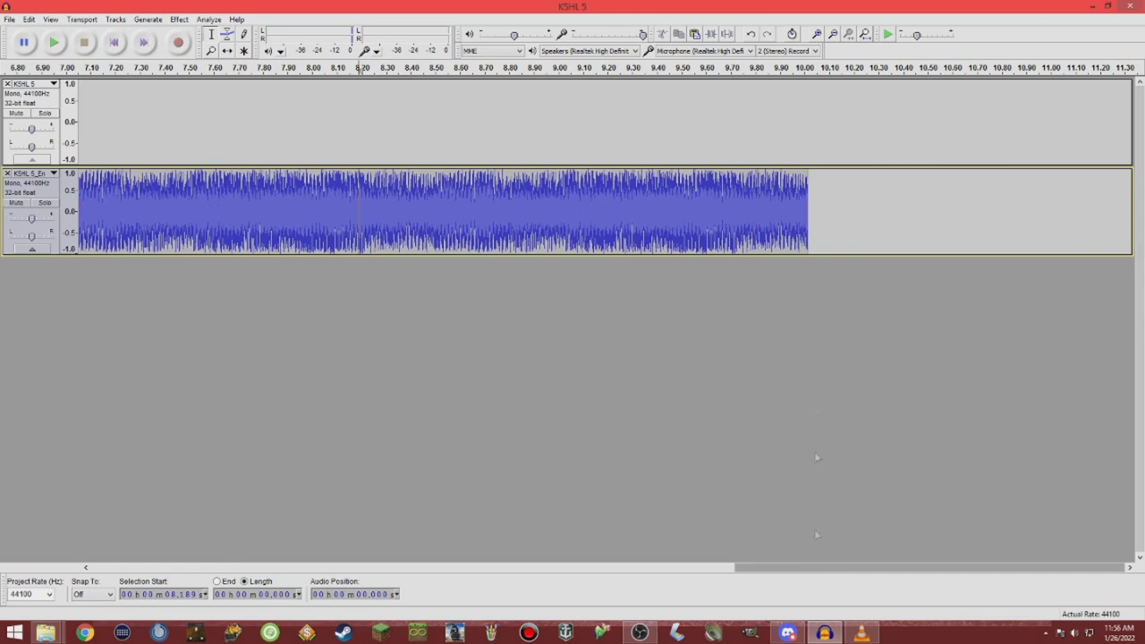
Solo the K5HL 5_End track and play it from the start to check the extended sound.
{"action": "left_click_drag", "start_coordinate": [799, 567], "coordinate": [153, 567]}
{"action": "scroll", "coordinate": [303, 101], "scroll_direction": "down", "scroll_amount": 2}
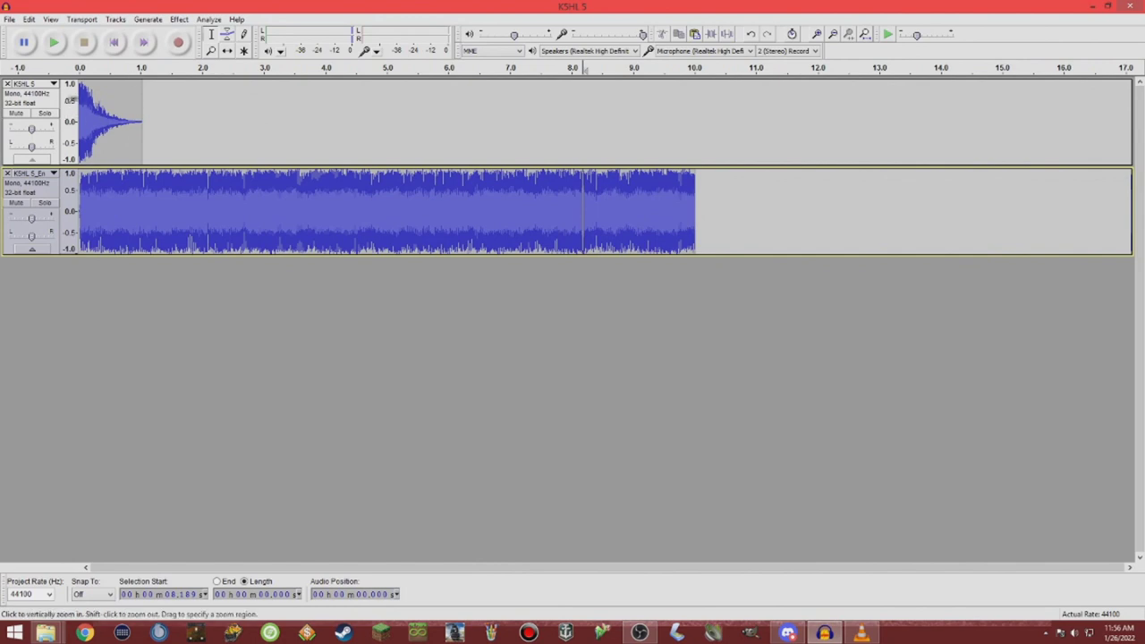
{"action": "left_click", "coordinate": [175, 103]}
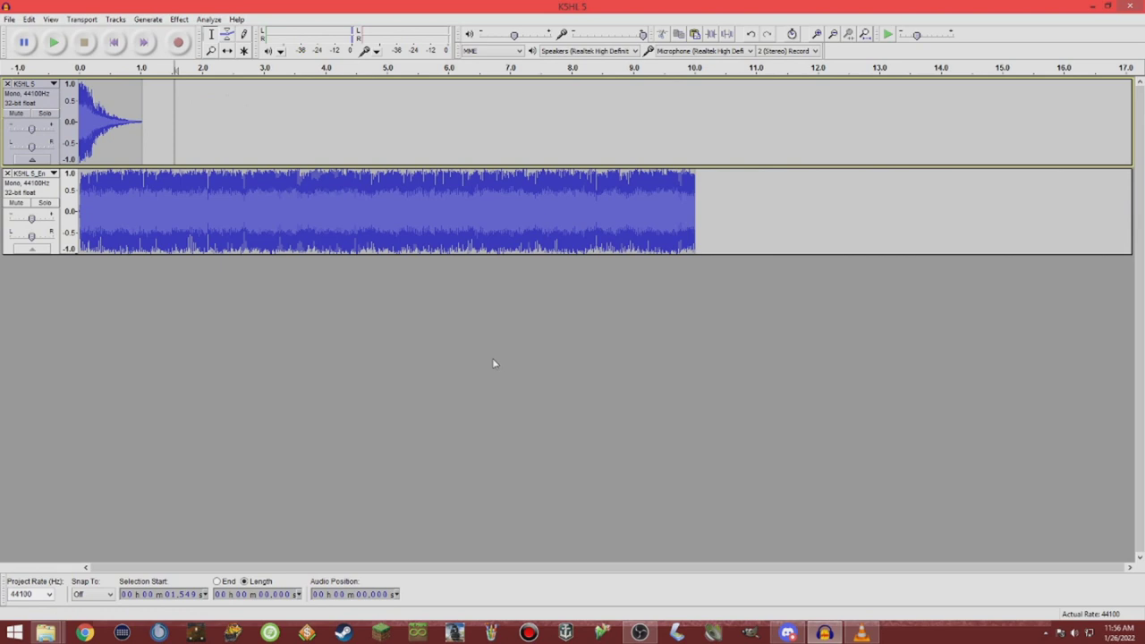
{"action": "left_click", "coordinate": [50, 204]}
{"action": "left_click", "coordinate": [114, 42]}
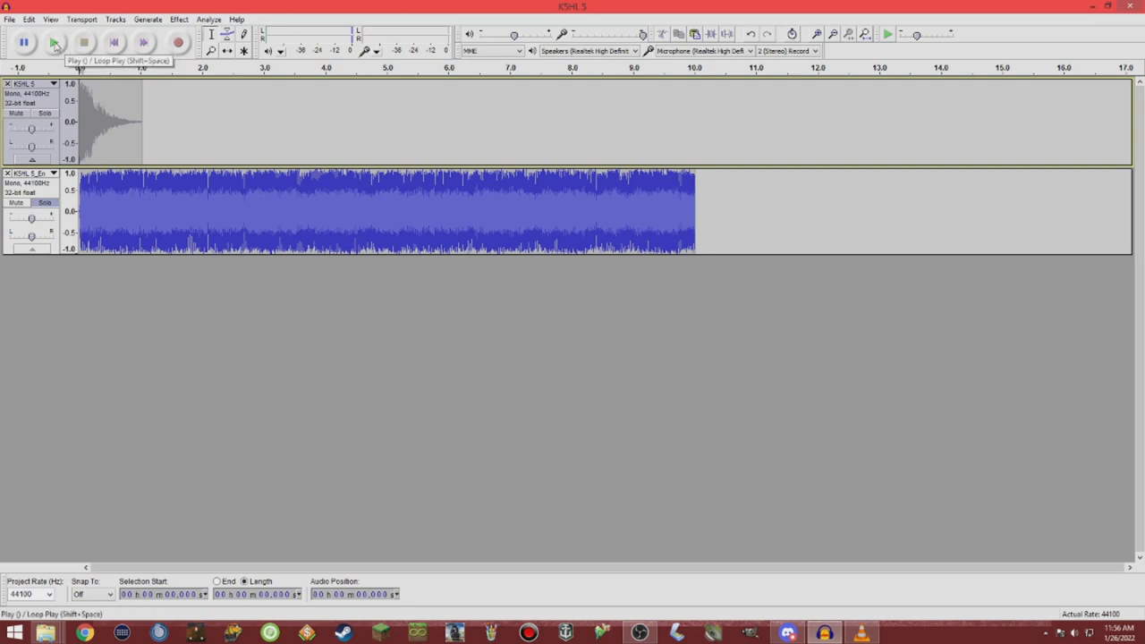
{"action": "left_click", "coordinate": [55, 44]}
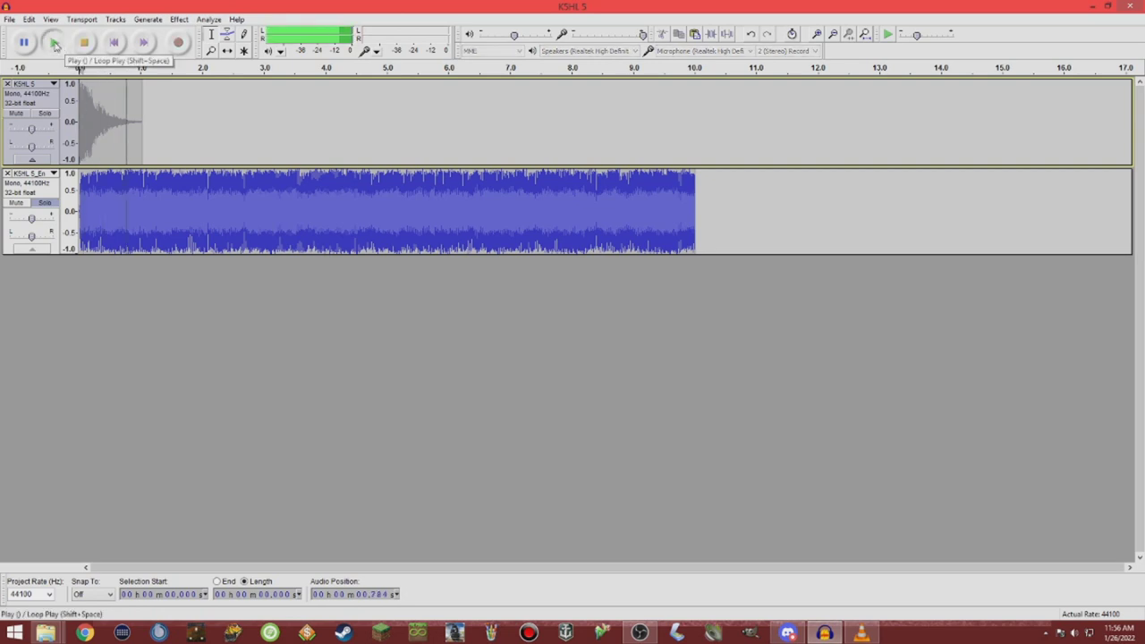
{"action": "left_click", "coordinate": [78, 45]}
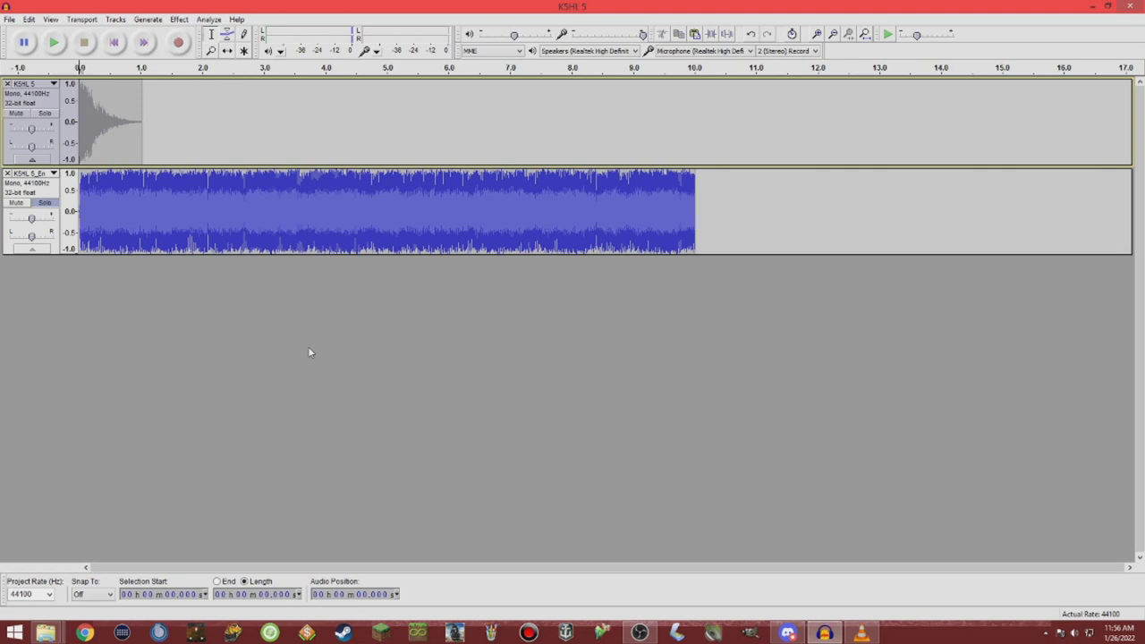
Shift the K5HL 5 clip to start at about 8.983 s so its end lines up with the K5HL 5_End track.
{"action": "left_click_drag", "start_coordinate": [768, 199], "coordinate": [561, 337]}
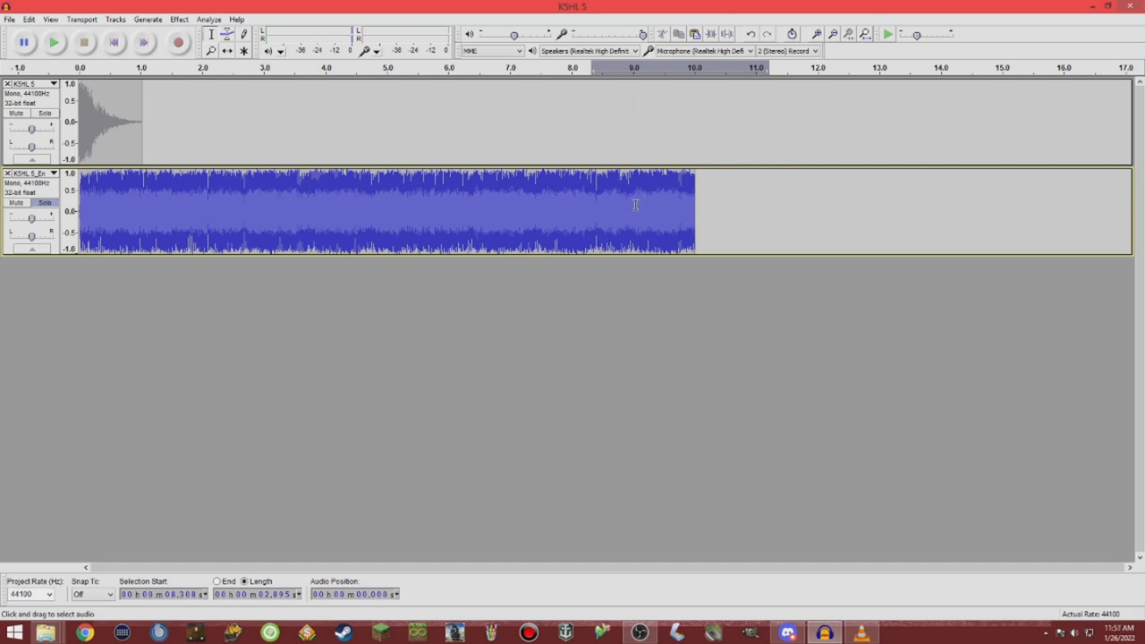
{"action": "left_click", "coordinate": [634, 97]}
{"action": "left_click", "coordinate": [695, 108]}
{"action": "left_click", "coordinate": [51, 101]}
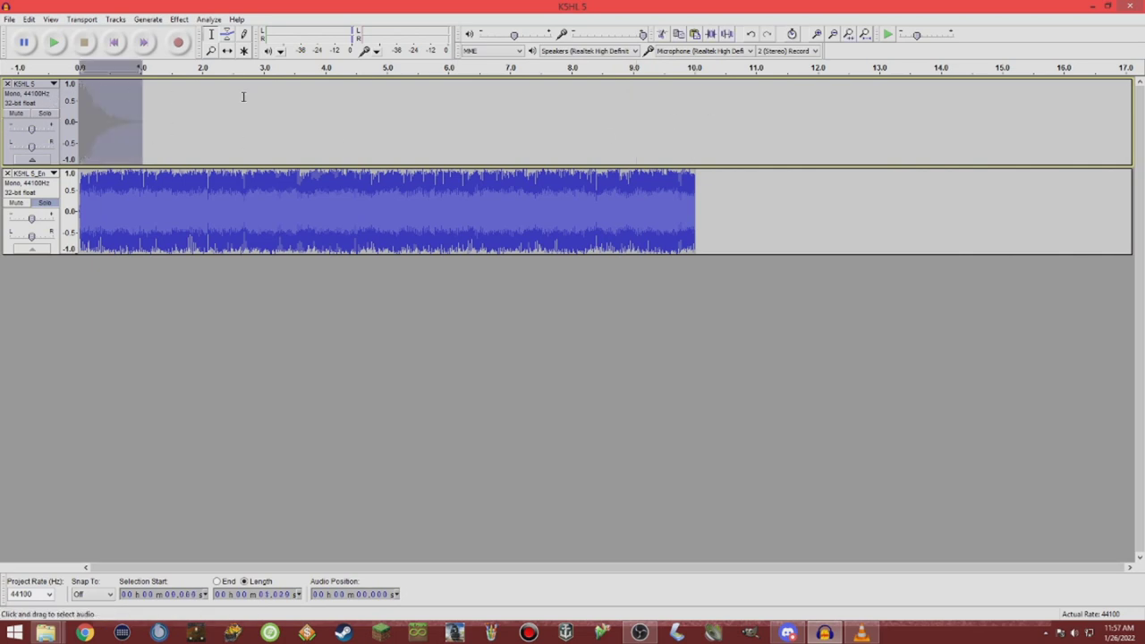
{"action": "left_click", "coordinate": [227, 50]}
{"action": "left_click_drag", "start_coordinate": [107, 121], "coordinate": [181, 121]}
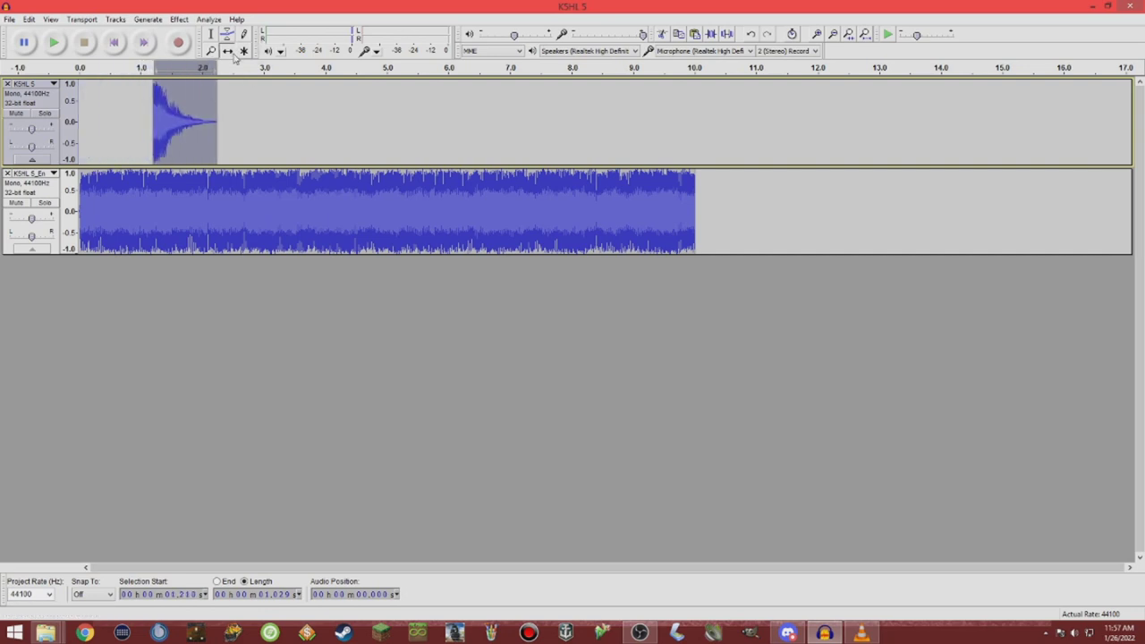
{"action": "left_click_drag", "start_coordinate": [183, 121], "coordinate": [662, 121]}
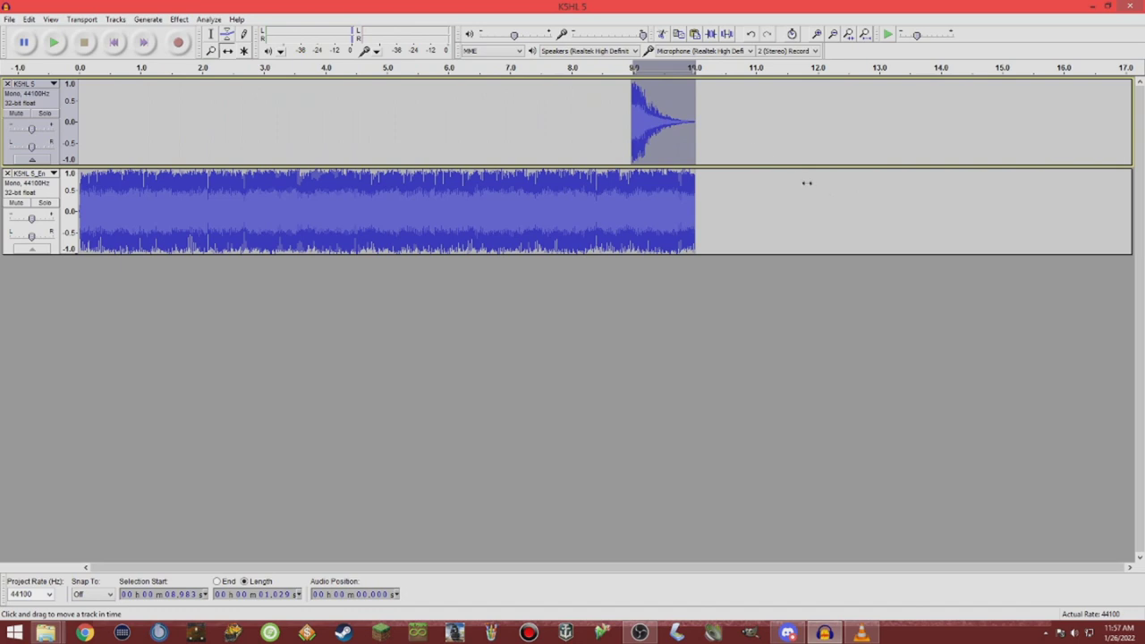
Delete the audio in the K5HL 5_End track from about 9.001 s to its end.
{"action": "key", "text": "ctrl+1"}
{"action": "key", "text": "ctrl+1"}
{"action": "key", "text": "ctrl+1"}
{"action": "key", "text": "F1"}
{"action": "left_click", "coordinate": [743, 203]}
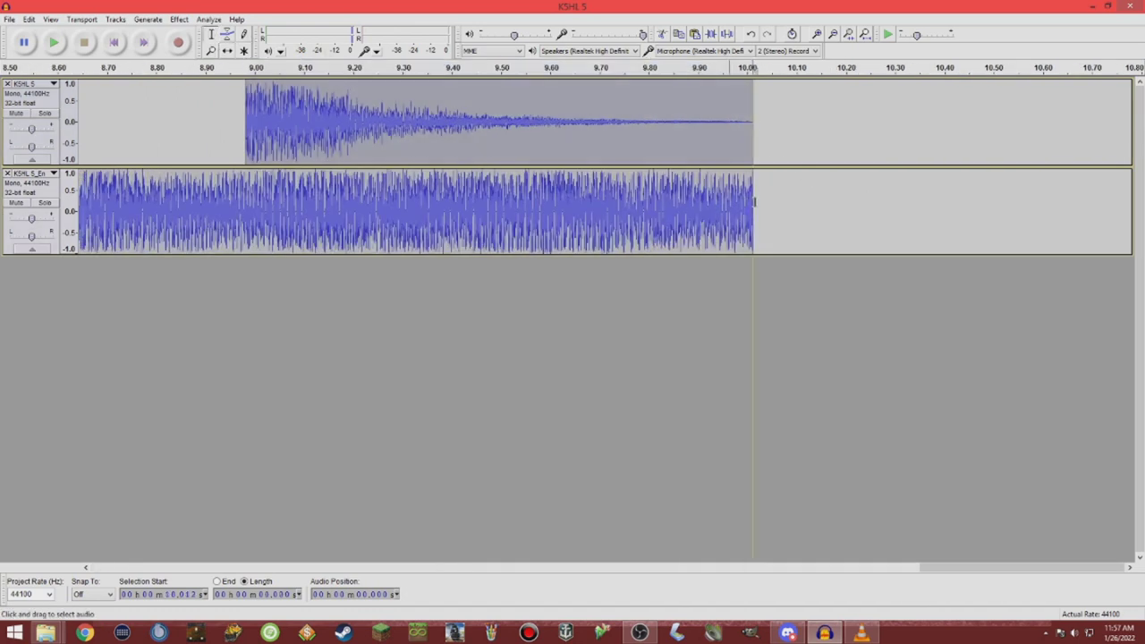
{"action": "left_click_drag", "start_coordinate": [757, 203], "coordinate": [265, 219]}
{"action": "left_click_drag", "start_coordinate": [265, 219], "coordinate": [247, 215]}
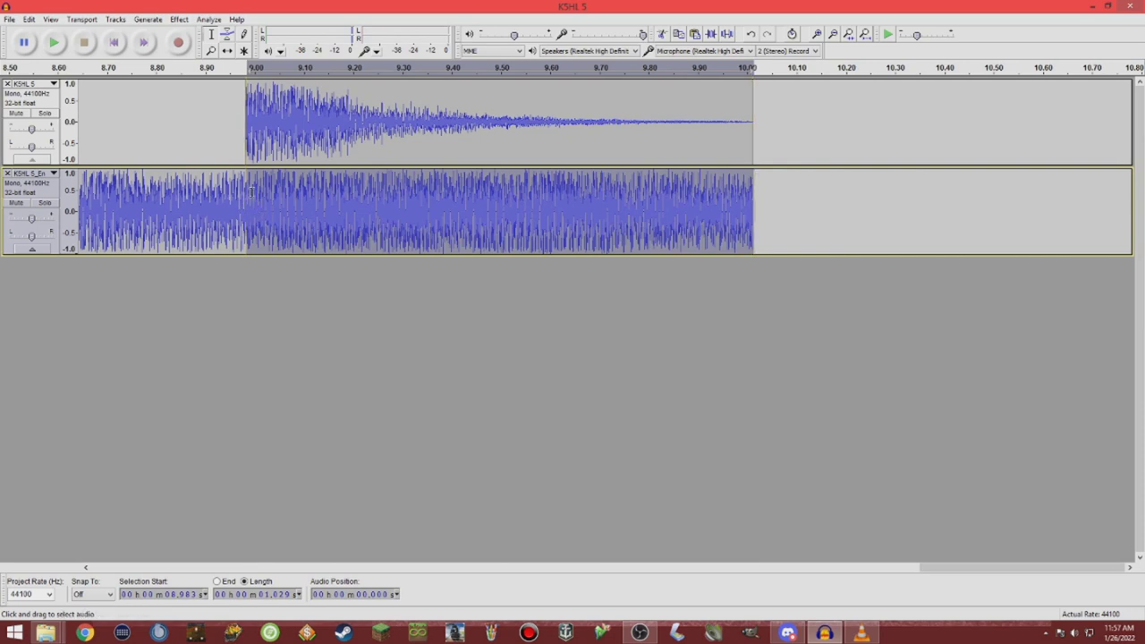
{"action": "left_click_drag", "start_coordinate": [251, 191], "coordinate": [264, 195]}
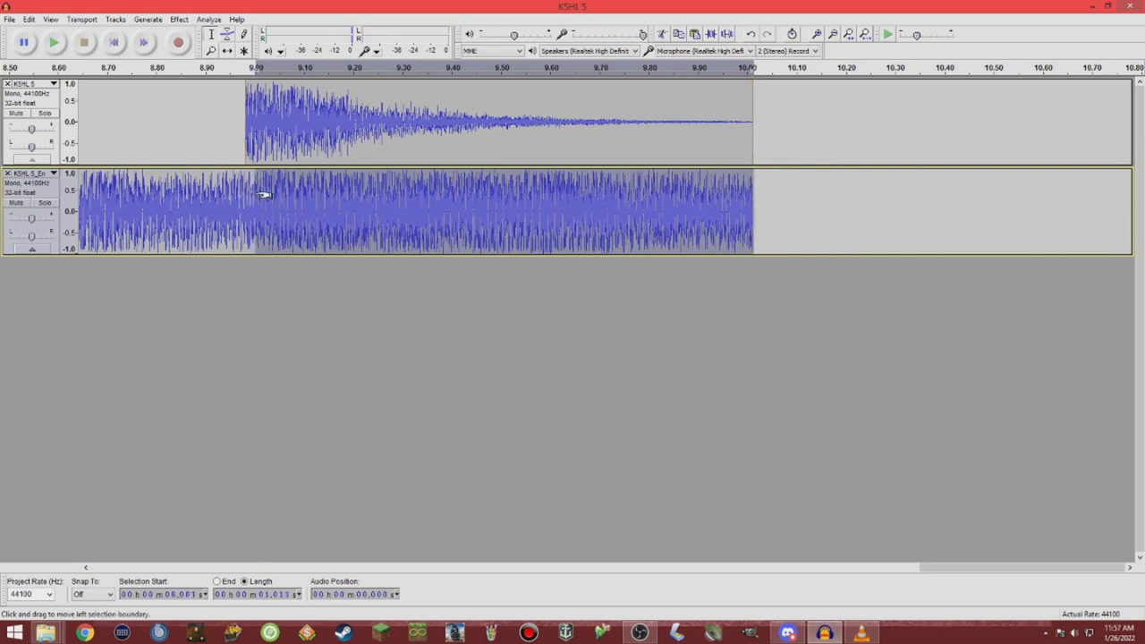
{"action": "key", "text": "Delete"}
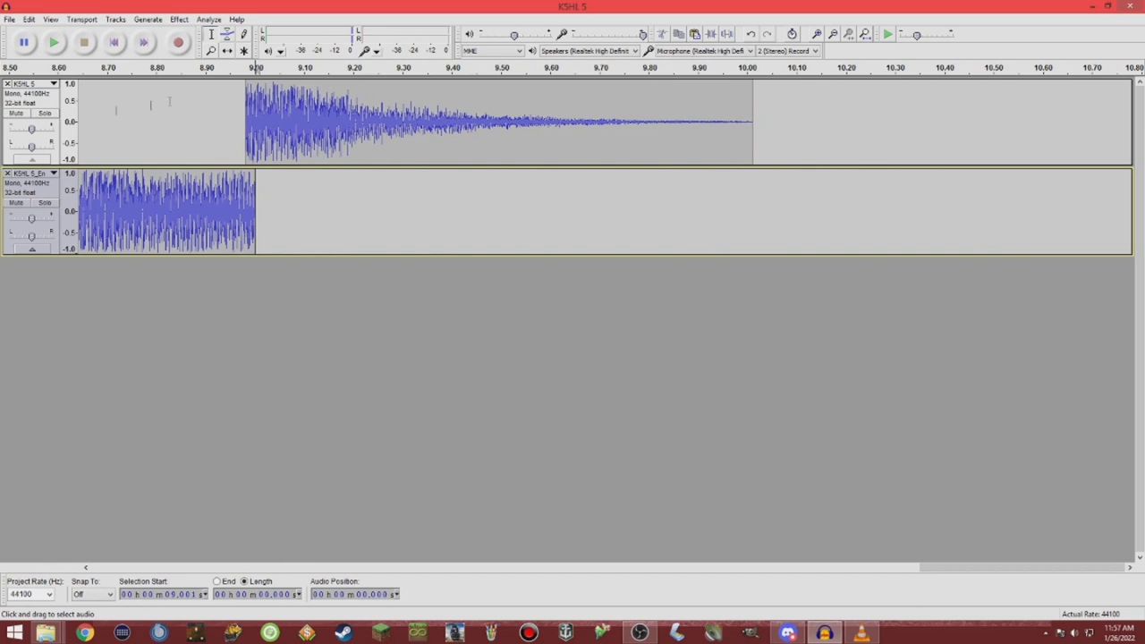
Copy the whole K5HL 5 clip and paste it onto the end of the K5HL 5_End track at about 9.001 s.
{"action": "left_click", "coordinate": [51, 107]}
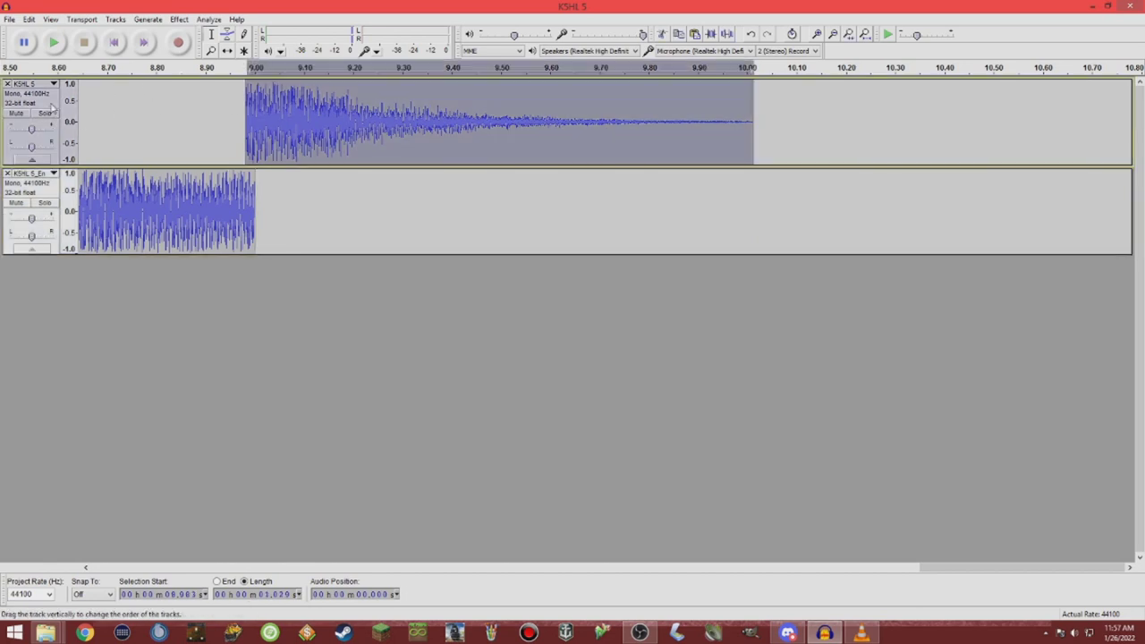
{"action": "left_click", "coordinate": [281, 204]}
{"action": "key", "text": "ctrl+z"}
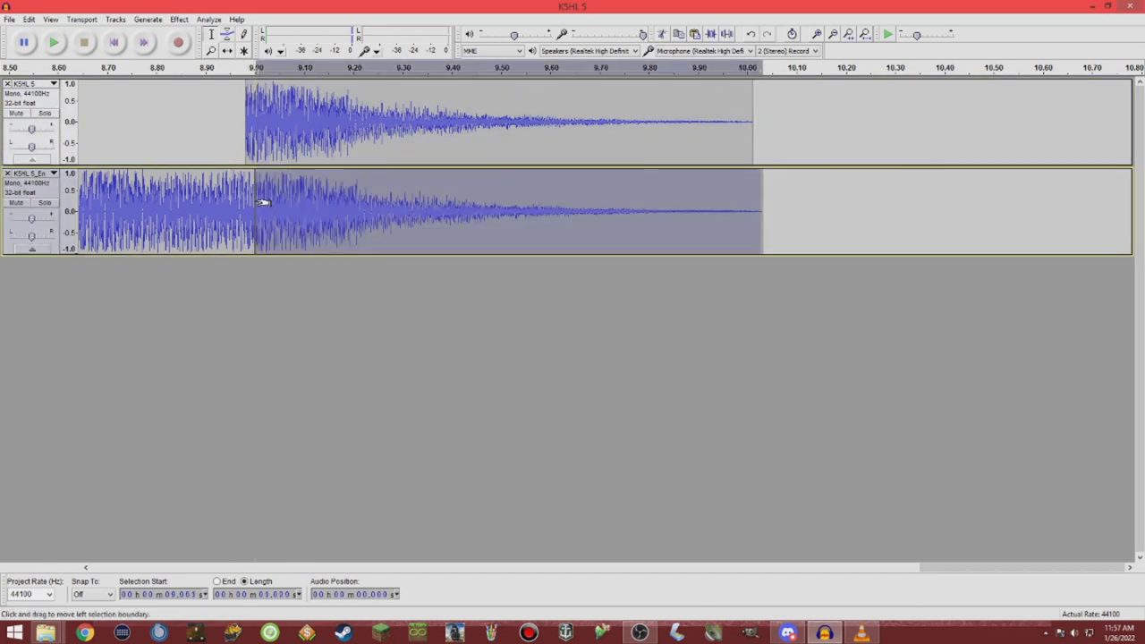
Repair the waveform around the join at about 9.001 s in the K5HL 5_End track.
{"action": "scroll", "coordinate": [251, 209], "scroll_direction": "up", "scroll_amount": 2, "text": "ctrl"}
{"action": "scroll", "coordinate": [251, 208], "scroll_direction": "up", "scroll_amount": 6, "text": "ctrl"}
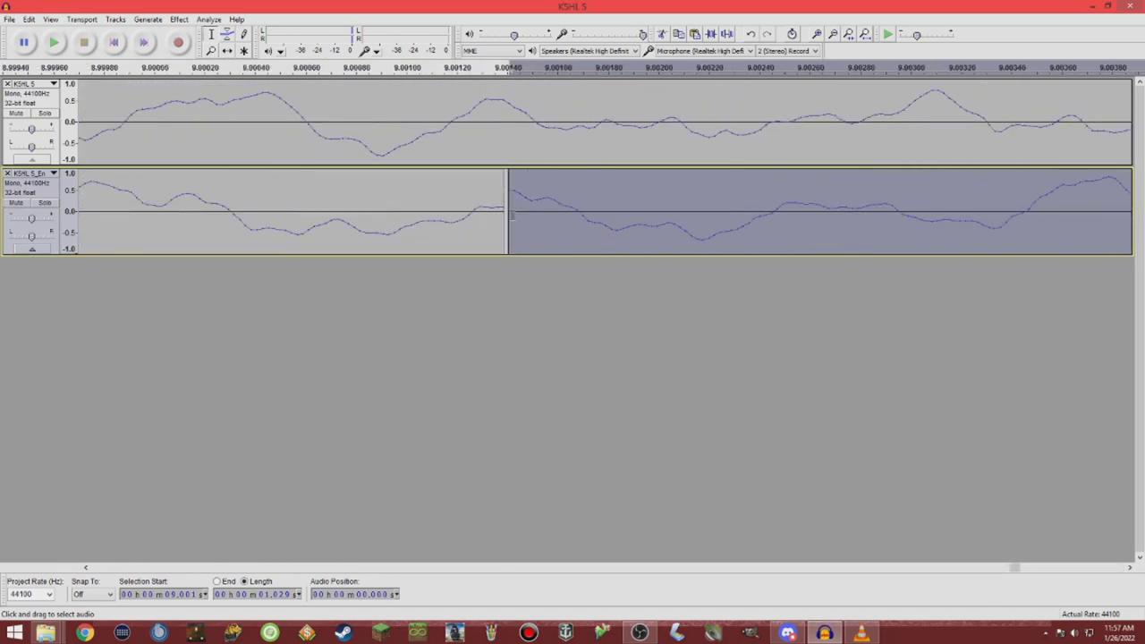
{"action": "left_click_drag", "start_coordinate": [773, 212], "coordinate": [230, 223]}
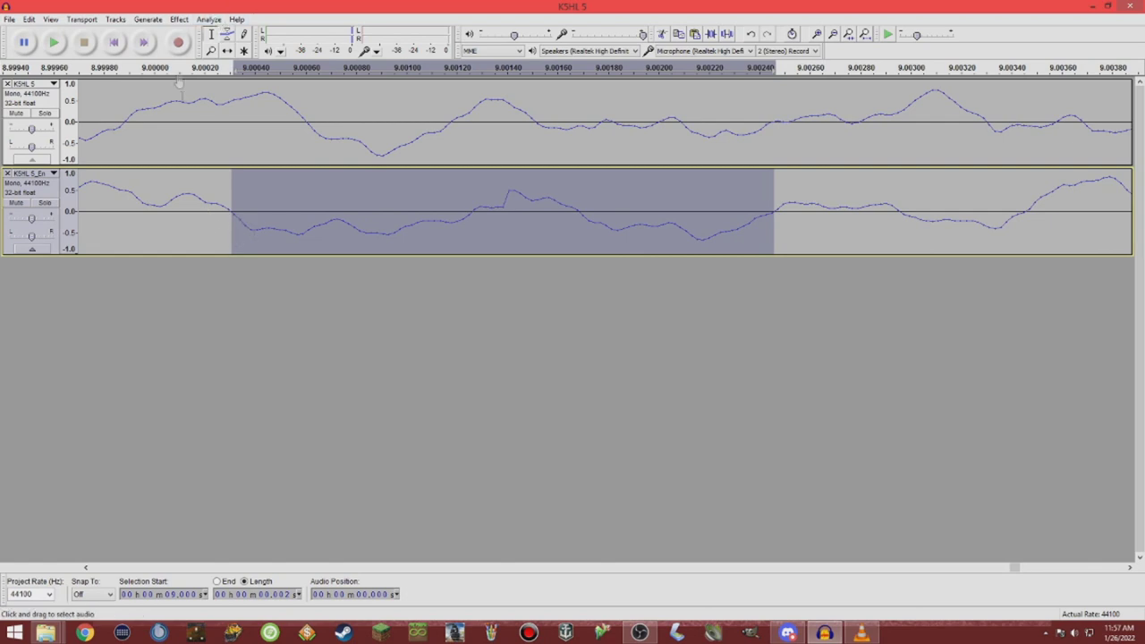
{"action": "left_click", "coordinate": [179, 19]}
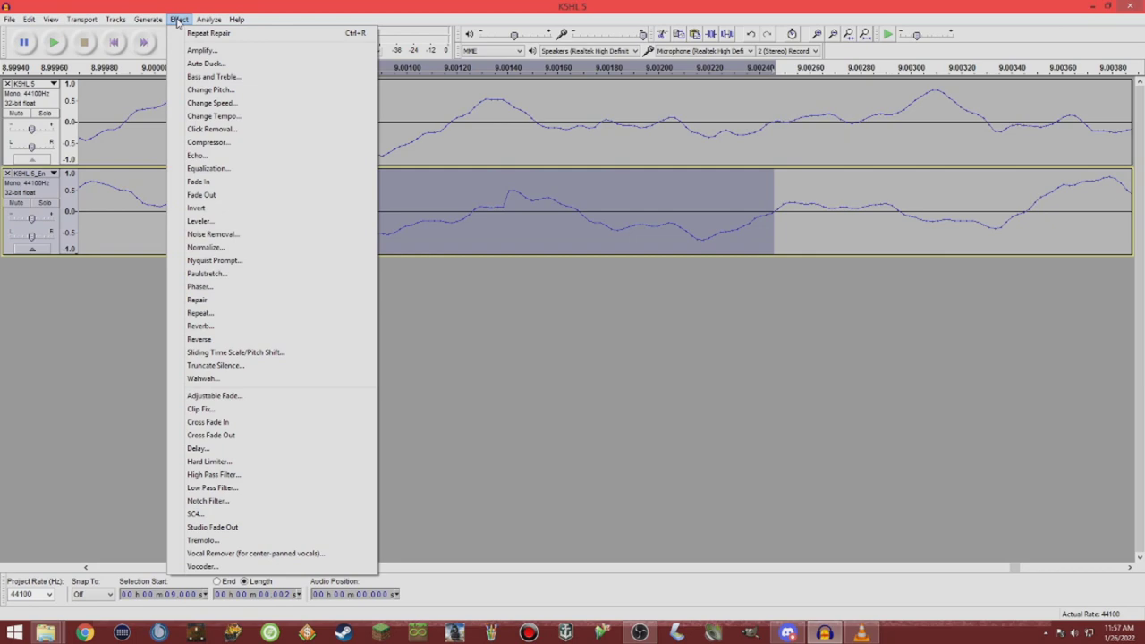
{"action": "left_click", "coordinate": [249, 302]}
{"action": "left_click", "coordinate": [599, 222]}
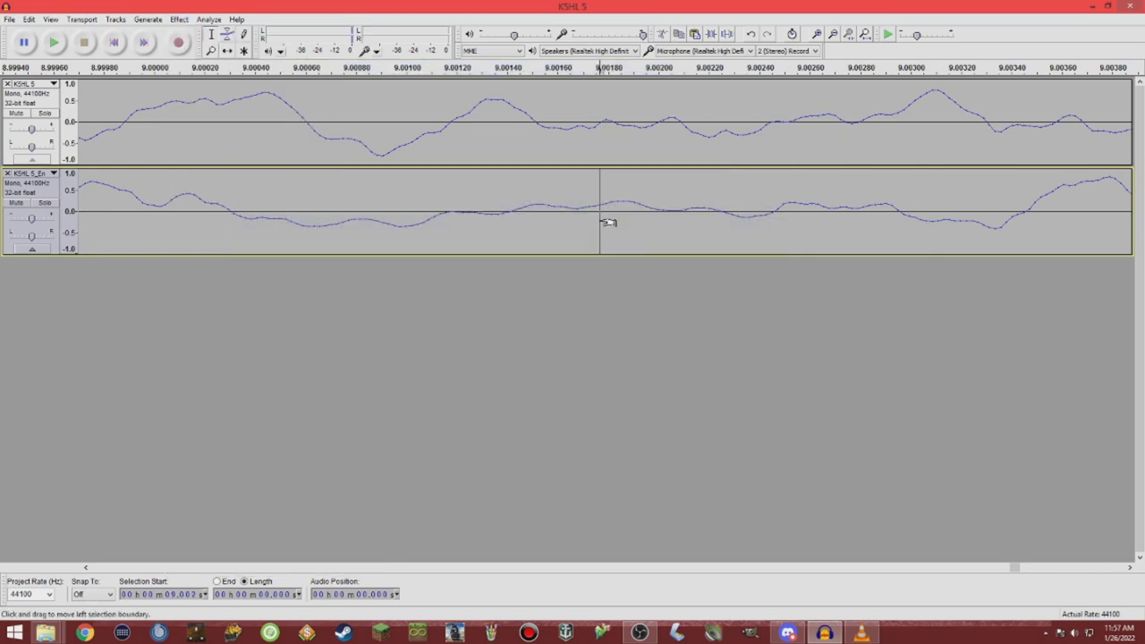
Solo the K5HL 5_End track and play it from about 7.1 s to check the repaired join and ending.
{"action": "scroll", "coordinate": [609, 222], "scroll_direction": "down", "scroll_amount": 10}
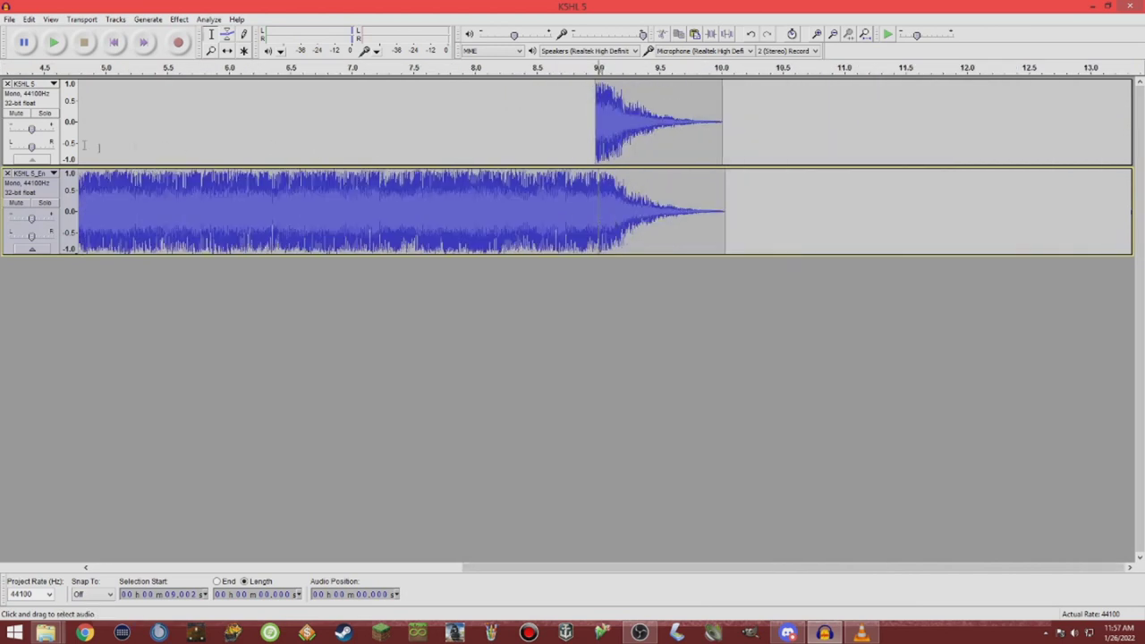
{"action": "left_click", "coordinate": [44, 203]}
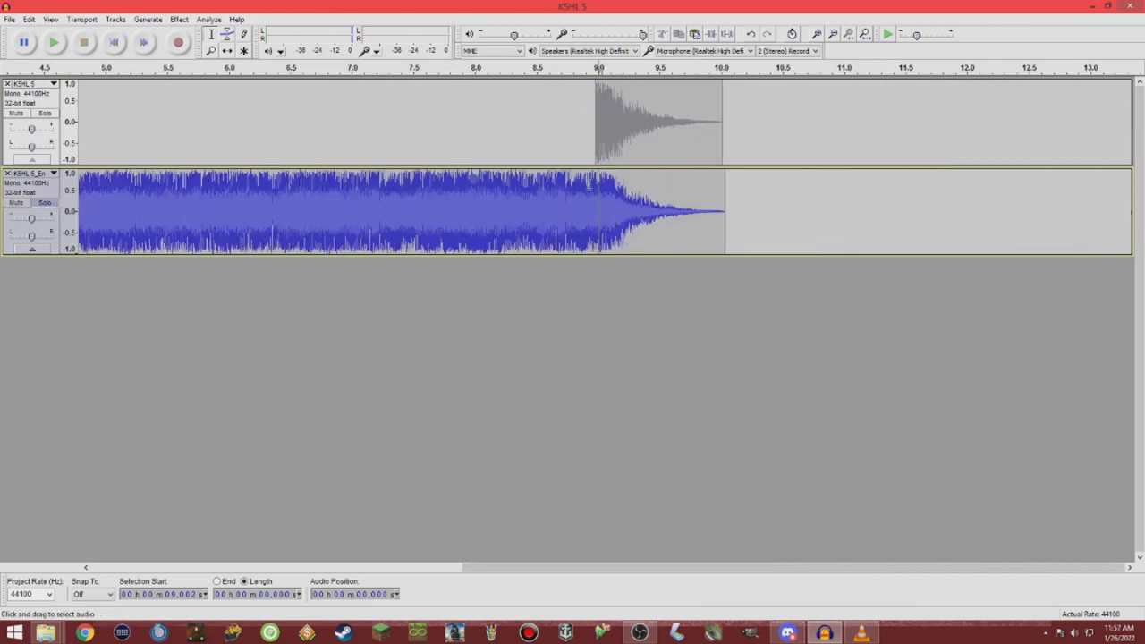
{"action": "left_click", "coordinate": [396, 206]}
{"action": "left_click", "coordinate": [597, 204]}
{"action": "left_click", "coordinate": [365, 214]}
{"action": "left_click", "coordinate": [53, 42]}
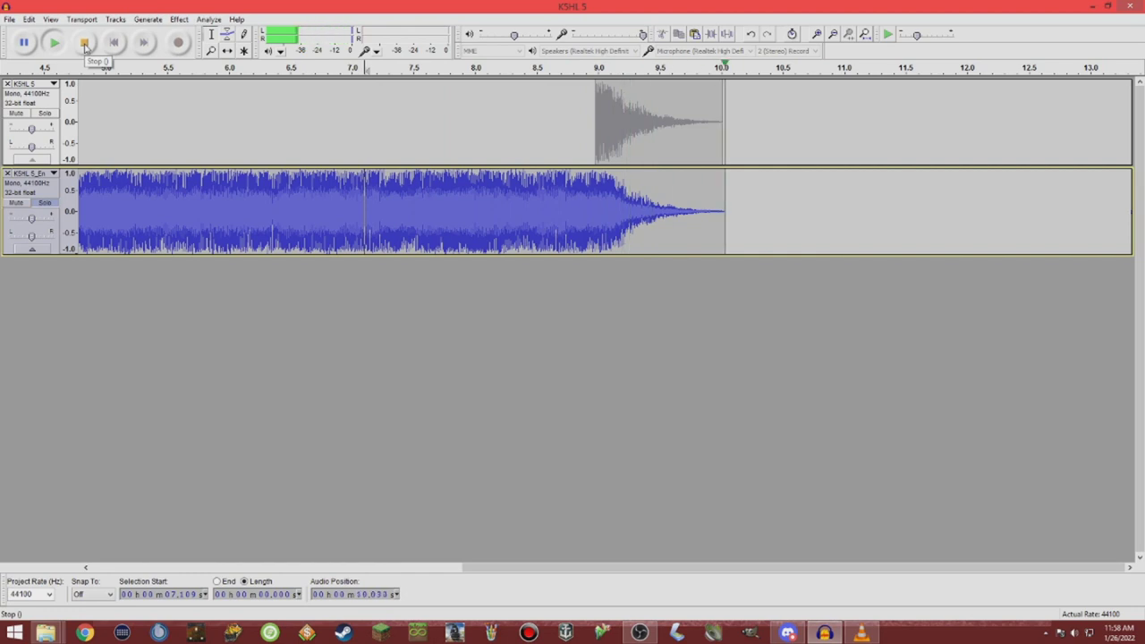
Compare where the K5HL 5 and K5HL 5_End clips end around the 10-second mark.
{"action": "left_click", "coordinate": [735, 193]}
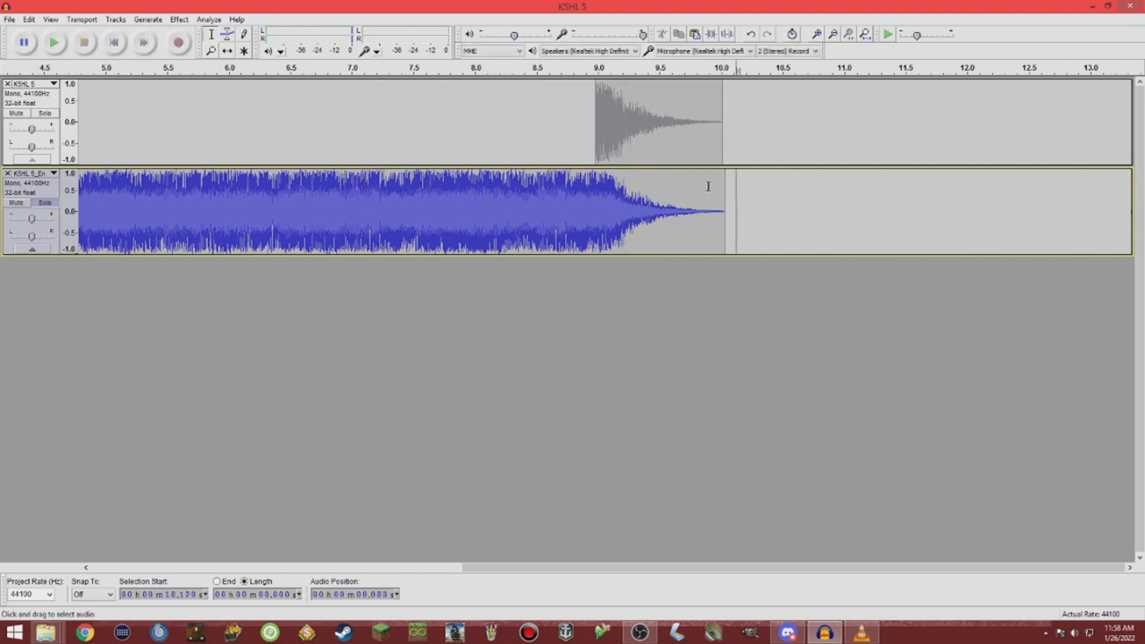
{"action": "scroll", "coordinate": [660, 174], "scroll_direction": "up", "scroll_amount": 2}
{"action": "scroll", "coordinate": [528, 158], "scroll_direction": "down", "scroll_amount": 1}
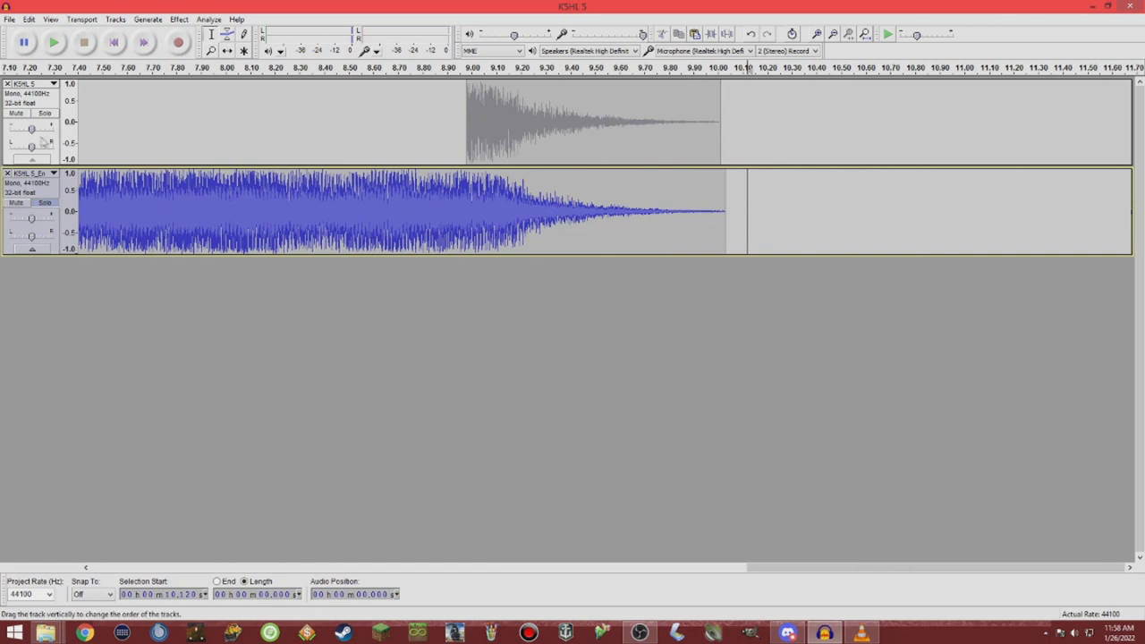
{"action": "left_click", "coordinate": [45, 112]}
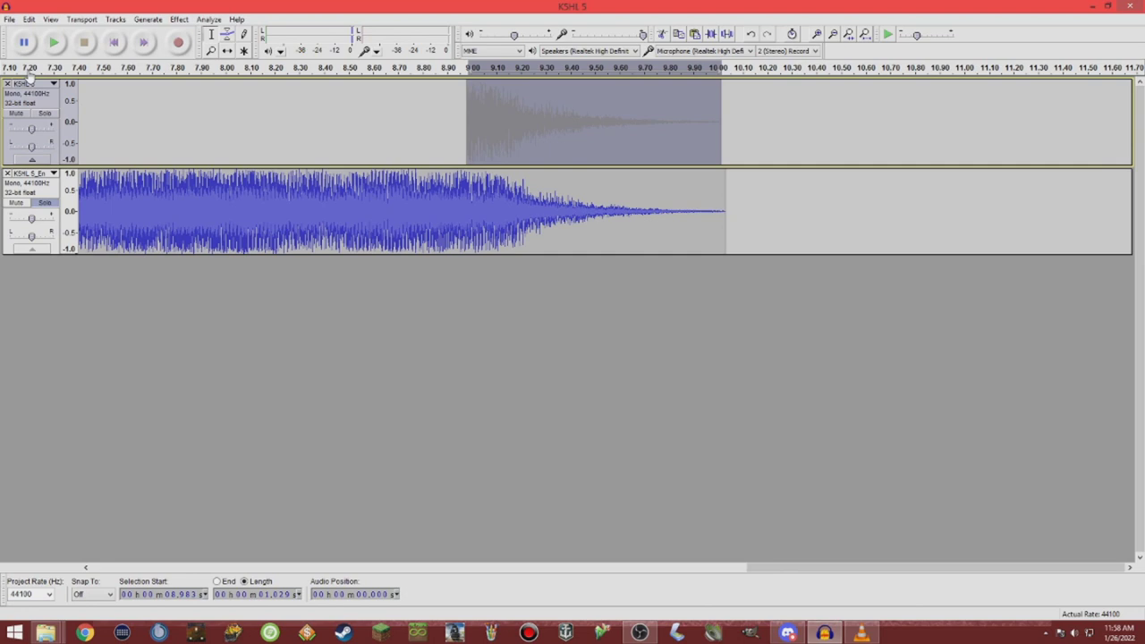
{"action": "left_click", "coordinate": [722, 84]}
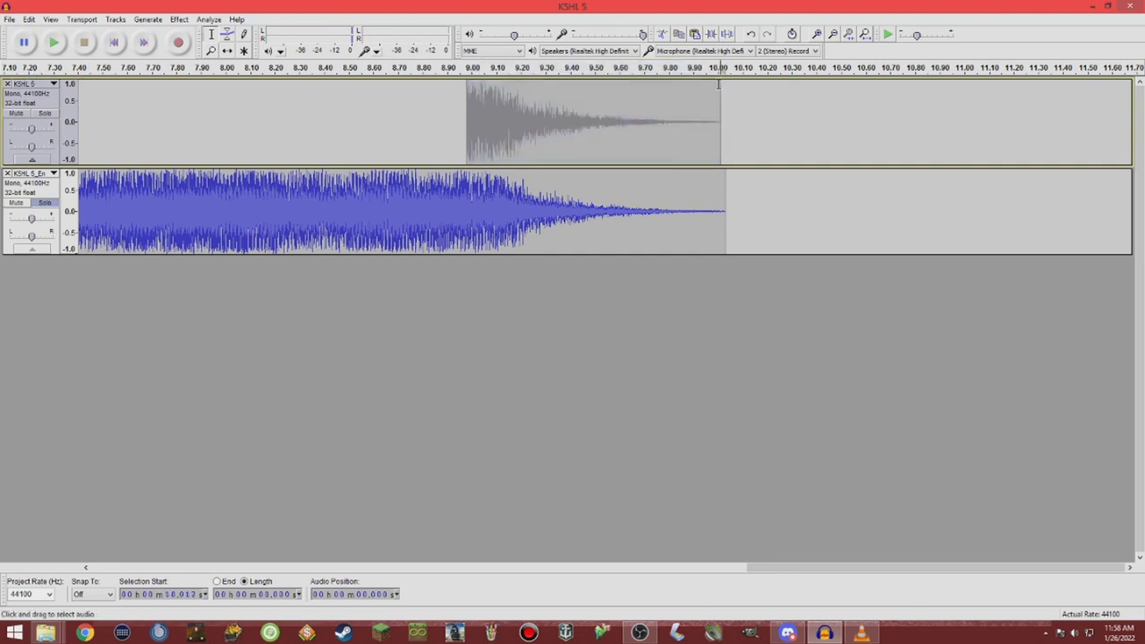
{"action": "left_click", "coordinate": [719, 205]}
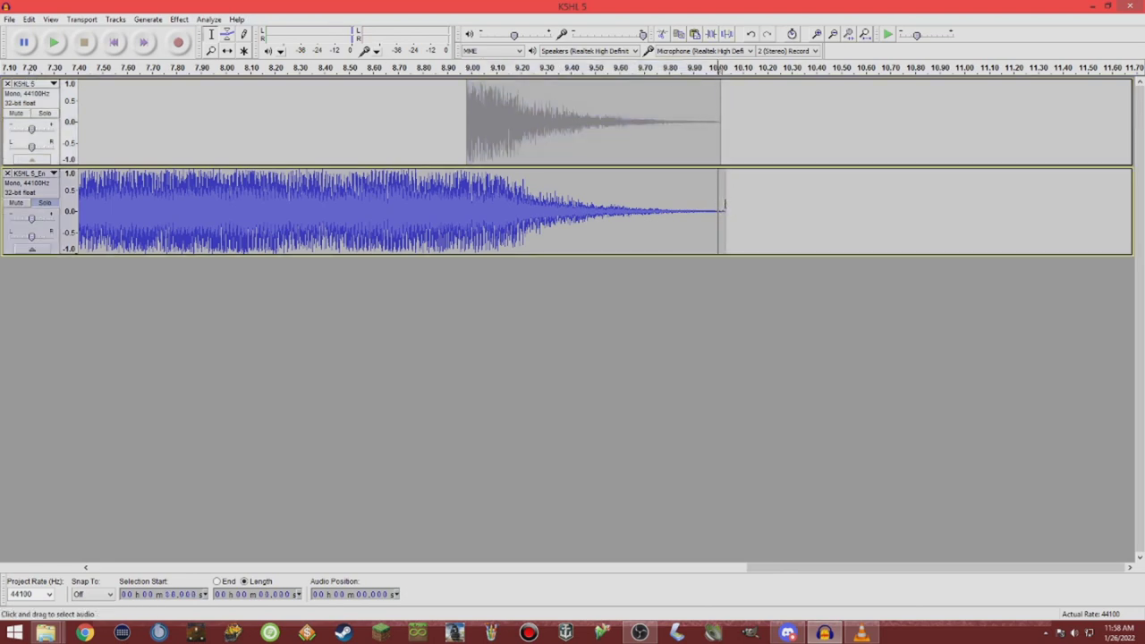
{"action": "left_click", "coordinate": [737, 204]}
{"action": "left_click", "coordinate": [719, 197]}
{"action": "left_click", "coordinate": [776, 191]}
Delete the tail of the K5HL 5_End track from about 9.999 s to its end.
{"action": "scroll", "coordinate": [741, 176], "scroll_direction": "up", "scroll_amount": 2}
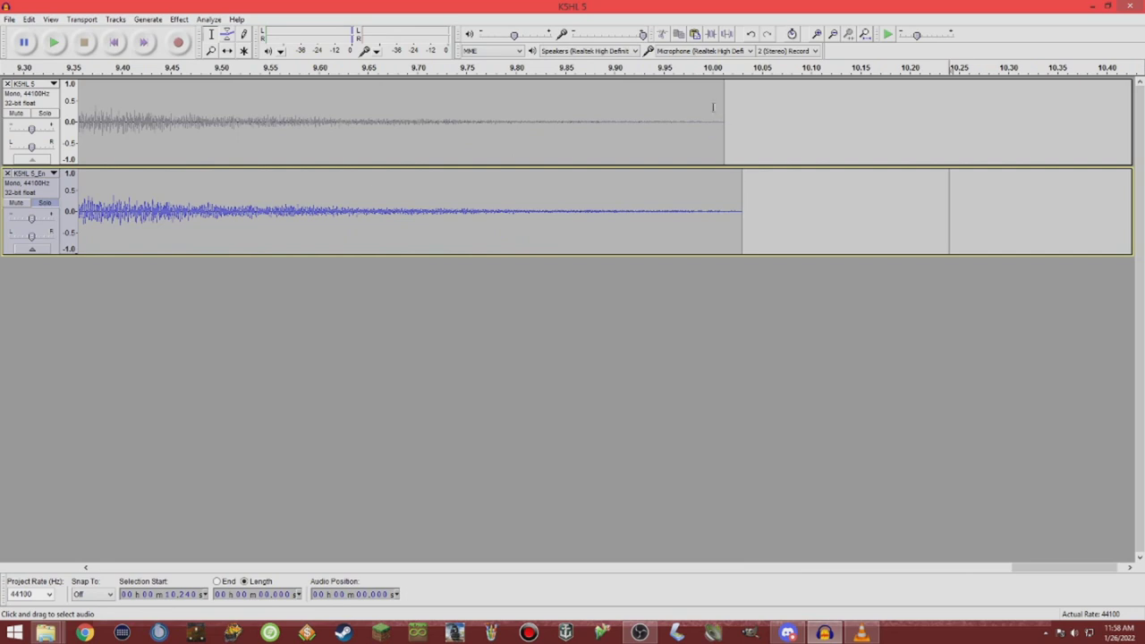
{"action": "left_click", "coordinate": [712, 193]}
{"action": "left_click_drag", "start_coordinate": [745, 207], "coordinate": [713, 214]}
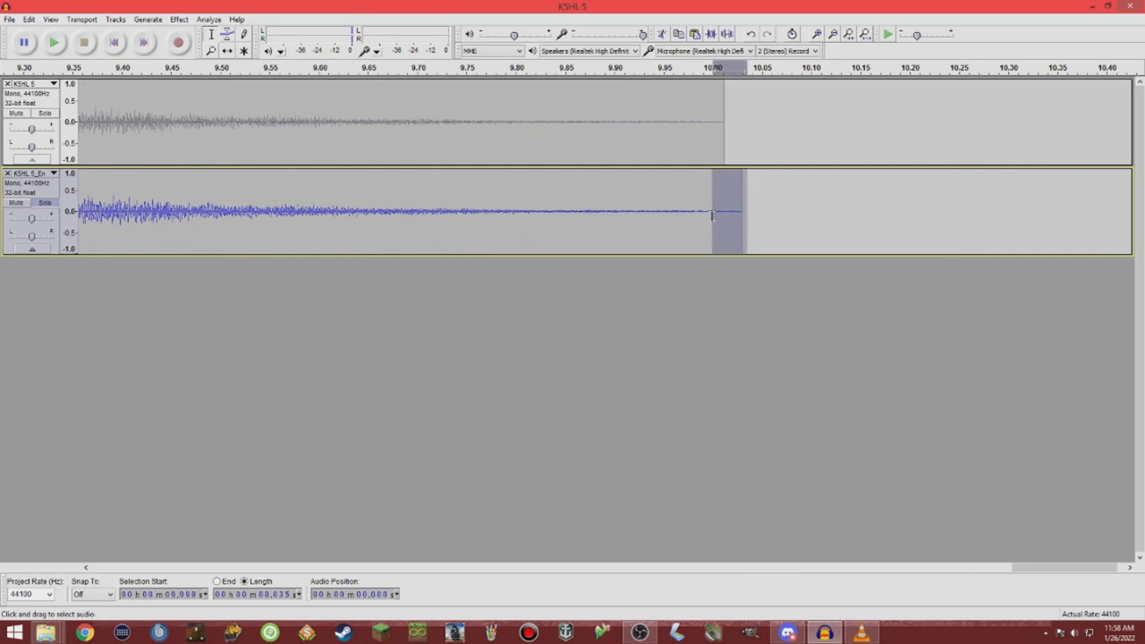
{"action": "key", "text": "Delete"}
{"action": "scroll", "coordinate": [564, 208], "scroll_direction": "down", "scroll_amount": 1}
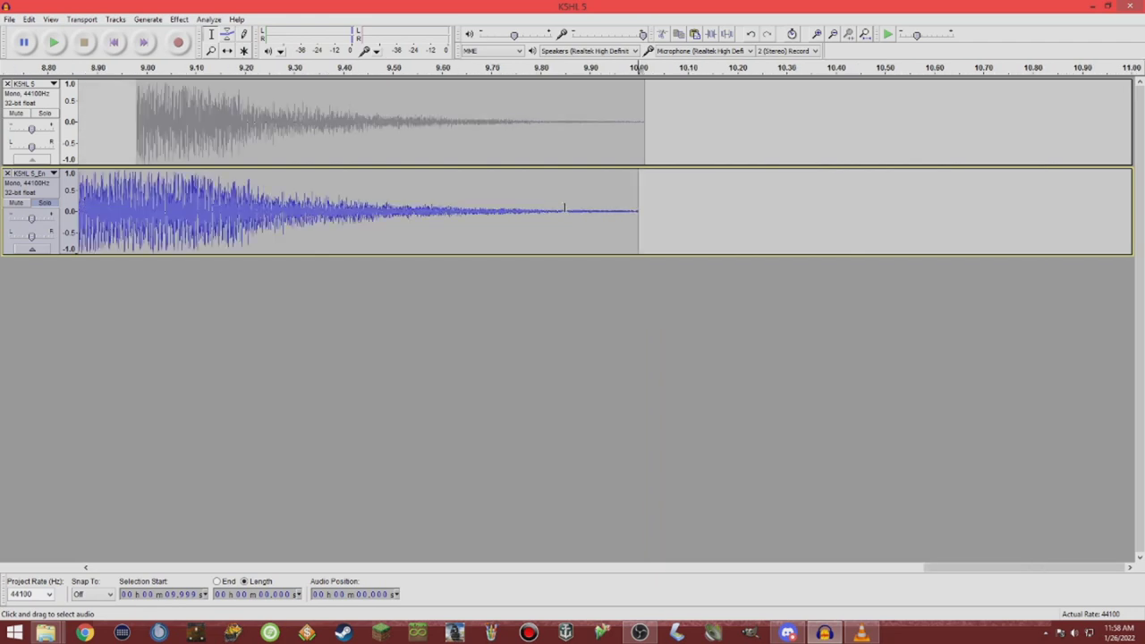
Apply Fade Out to the last 0.510 s of the K5HL 5_End track, starting at about 9.489 s.
{"action": "left_click_drag", "start_coordinate": [390, 207], "coordinate": [640, 211]}
{"action": "left_click", "coordinate": [178, 21]}
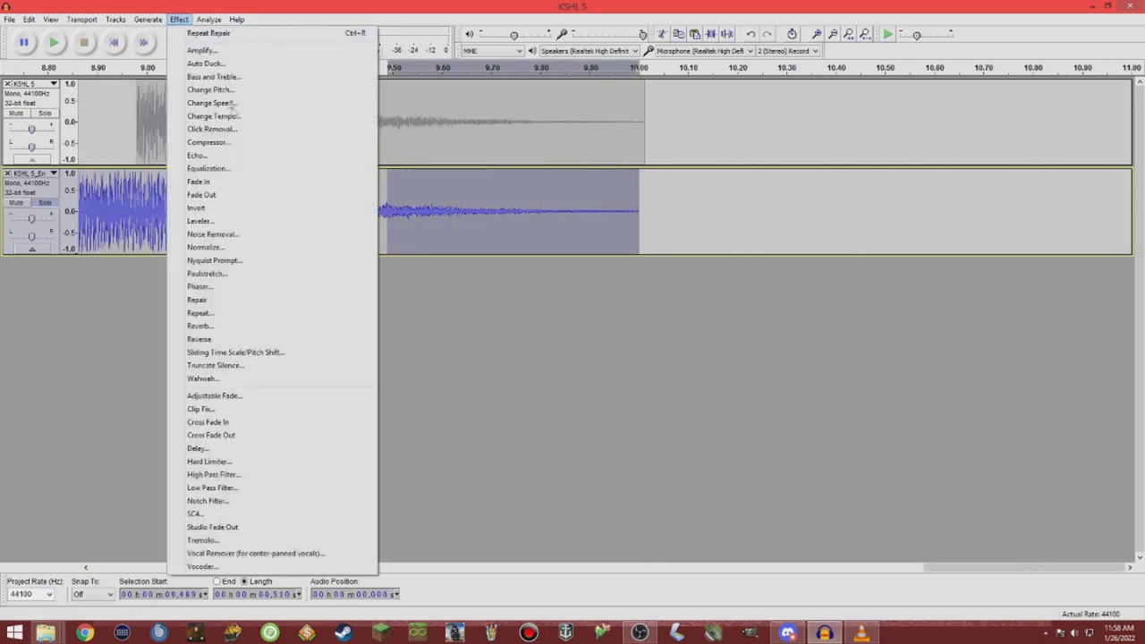
{"action": "left_click", "coordinate": [222, 198]}
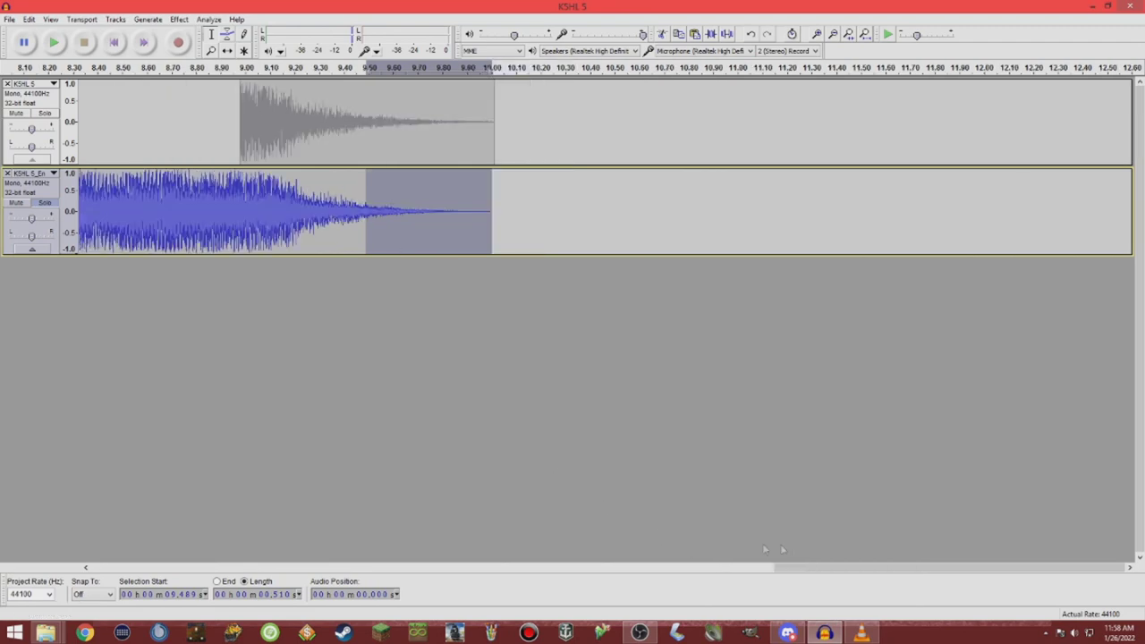
Play the soloed K5HL 5_End track from about 7.722 s to check its faded ending, and turn its solo off.
{"action": "left_click_drag", "start_coordinate": [803, 567], "coordinate": [704, 546]}
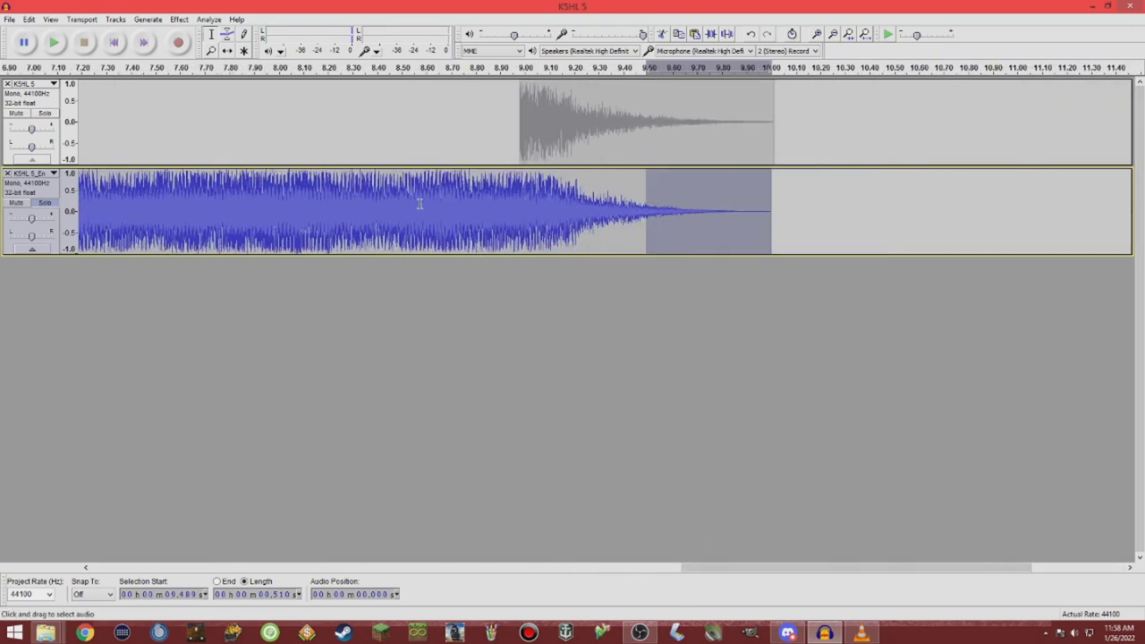
{"action": "scroll", "coordinate": [418, 204], "scroll_direction": "left", "scroll_amount": 3}
{"action": "left_click", "coordinate": [315, 188]}
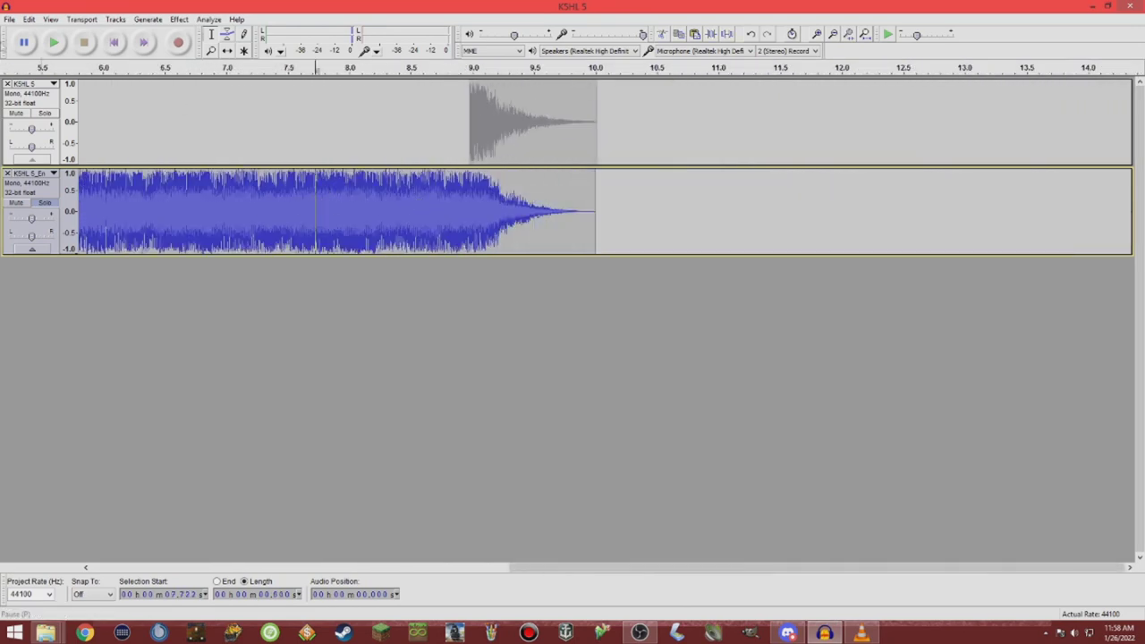
{"action": "left_click", "coordinate": [56, 42]}
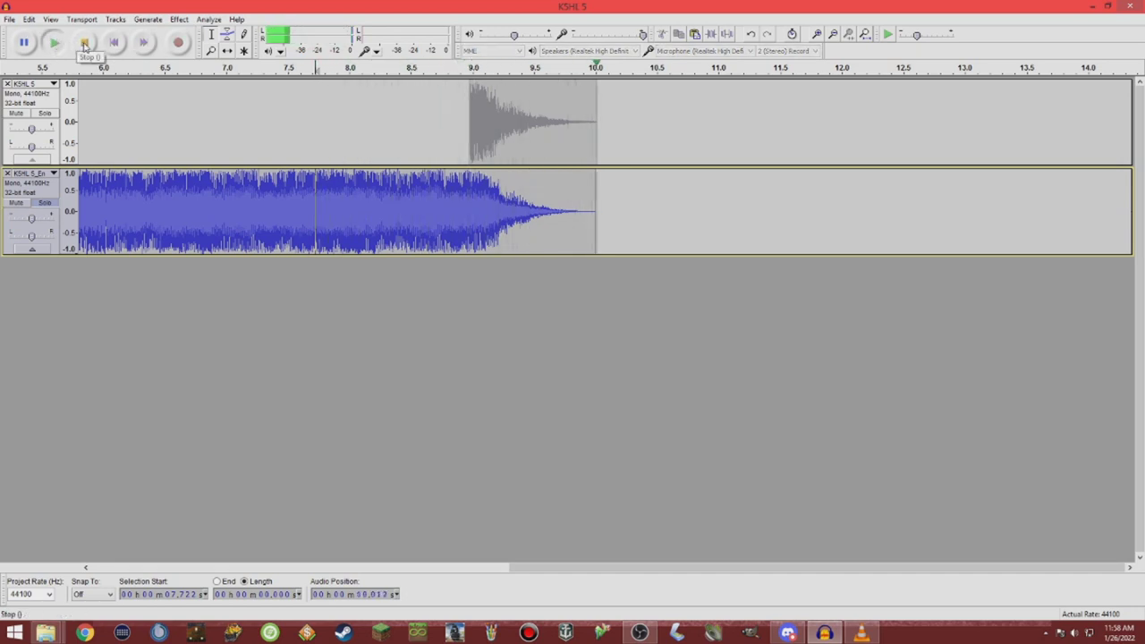
{"action": "left_click", "coordinate": [45, 203]}
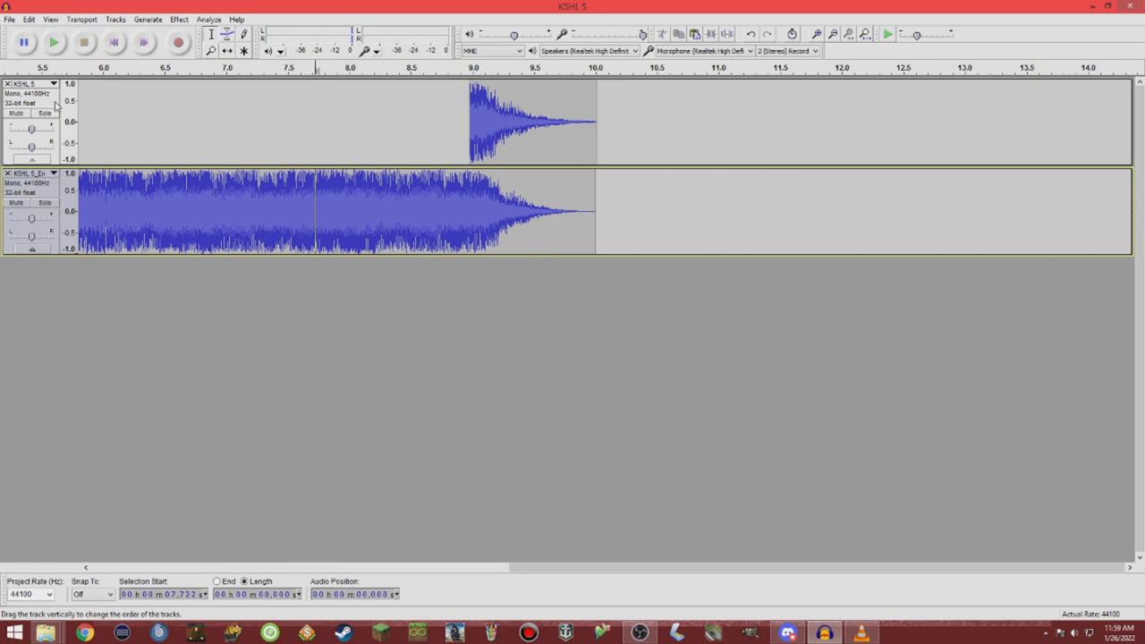
Select the whole K5HL 5_End track and open the export dialog for the selected audio.
{"action": "left_click", "coordinate": [55, 192]}
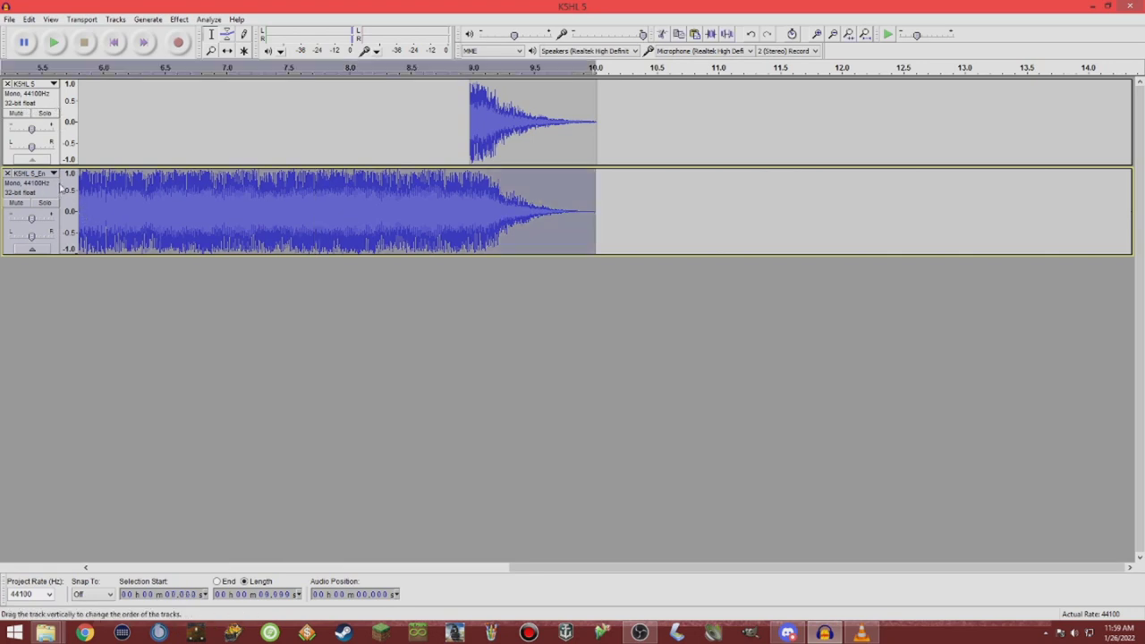
{"action": "left_click_drag", "start_coordinate": [593, 568], "coordinate": [187, 569]}
{"action": "key", "text": "ctrl+3"}
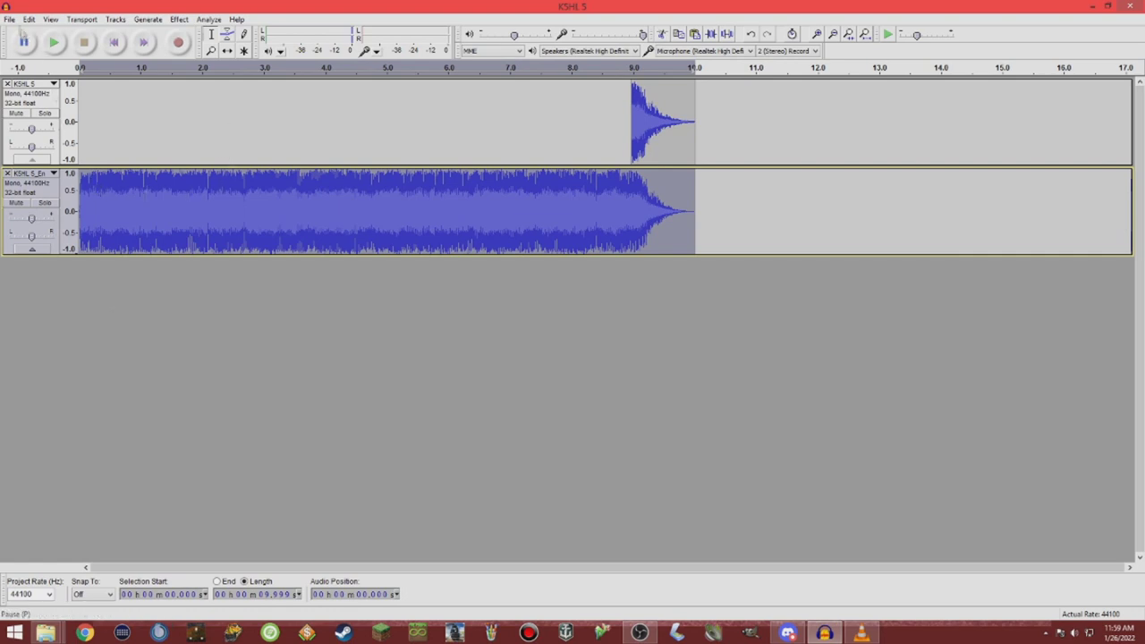
{"action": "left_click", "coordinate": [14, 21]}
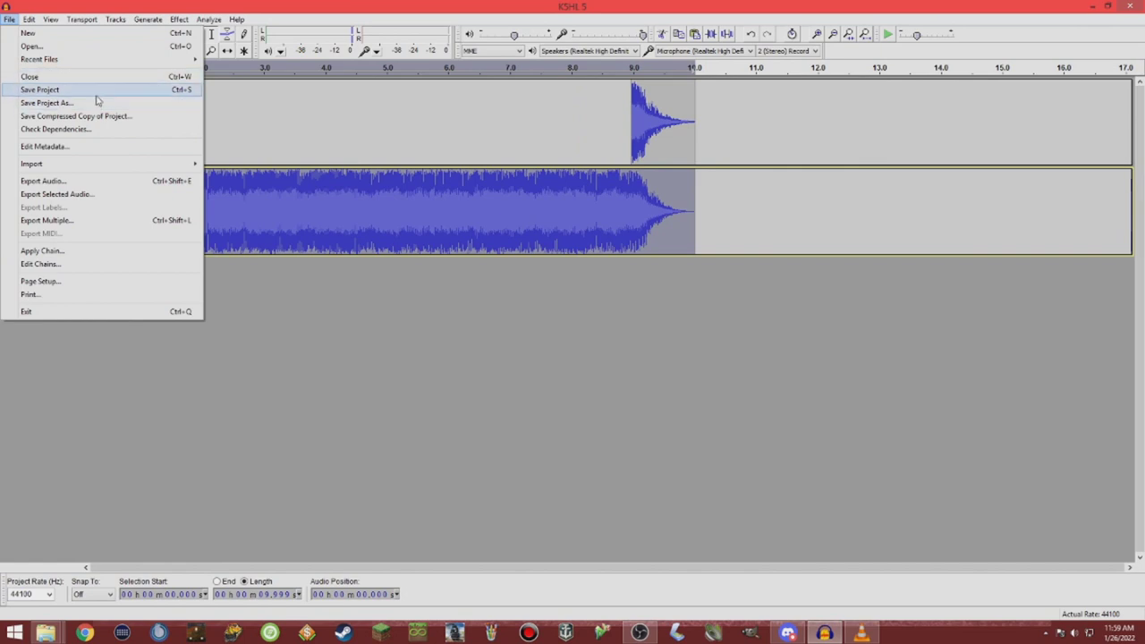
{"action": "left_click", "coordinate": [95, 198]}
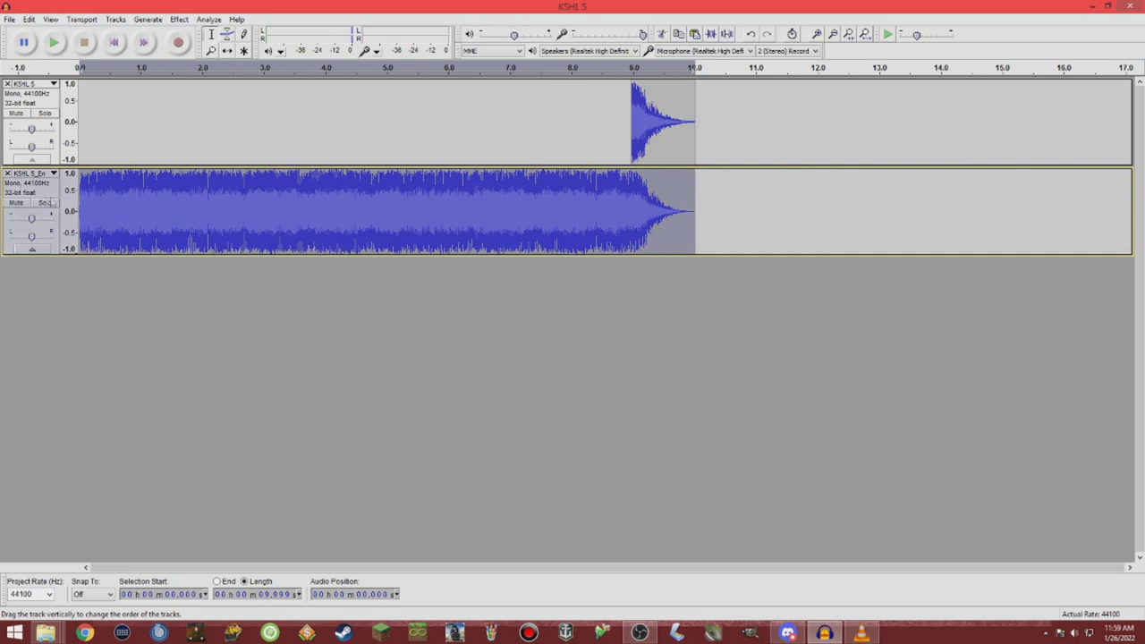
{"action": "left_click", "coordinate": [9, 19]}
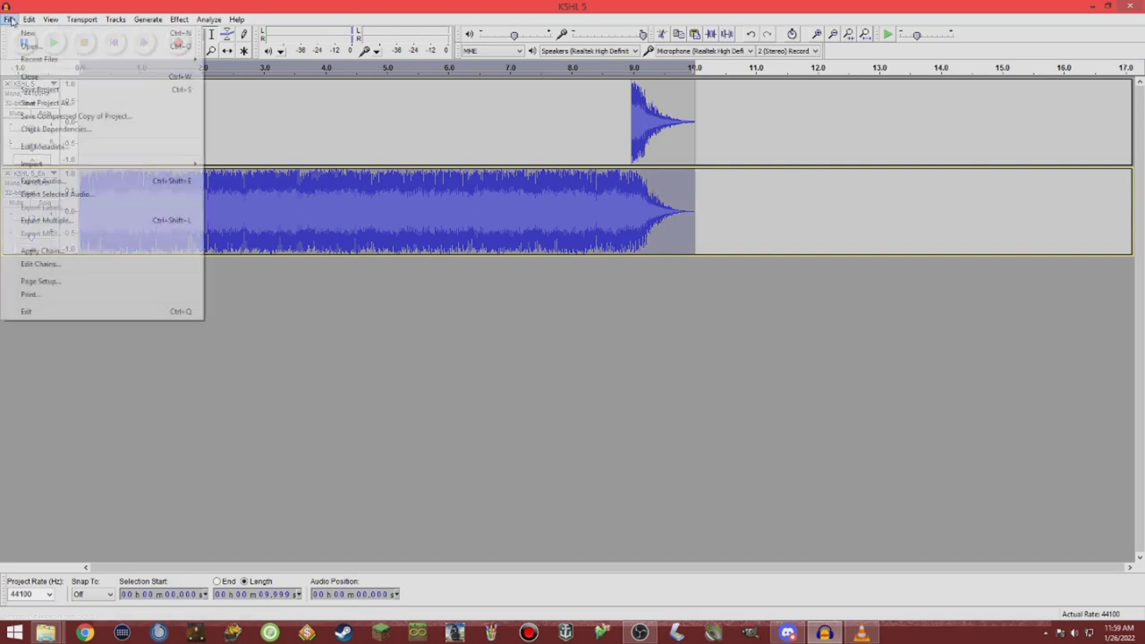
{"action": "left_click", "coordinate": [77, 197]}
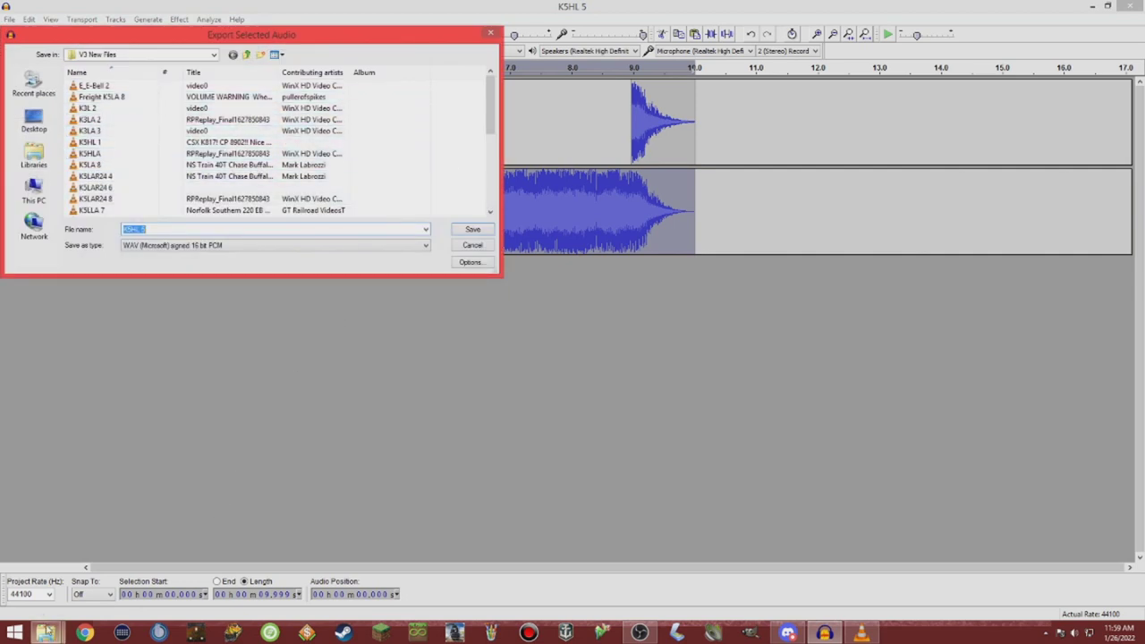
Review the existing sound files in the V3 New Files folder in File Explorer and return to the export dialog.
{"action": "left_click", "coordinate": [45, 632]}
{"action": "mouse_move", "coordinate": [100, 577]}
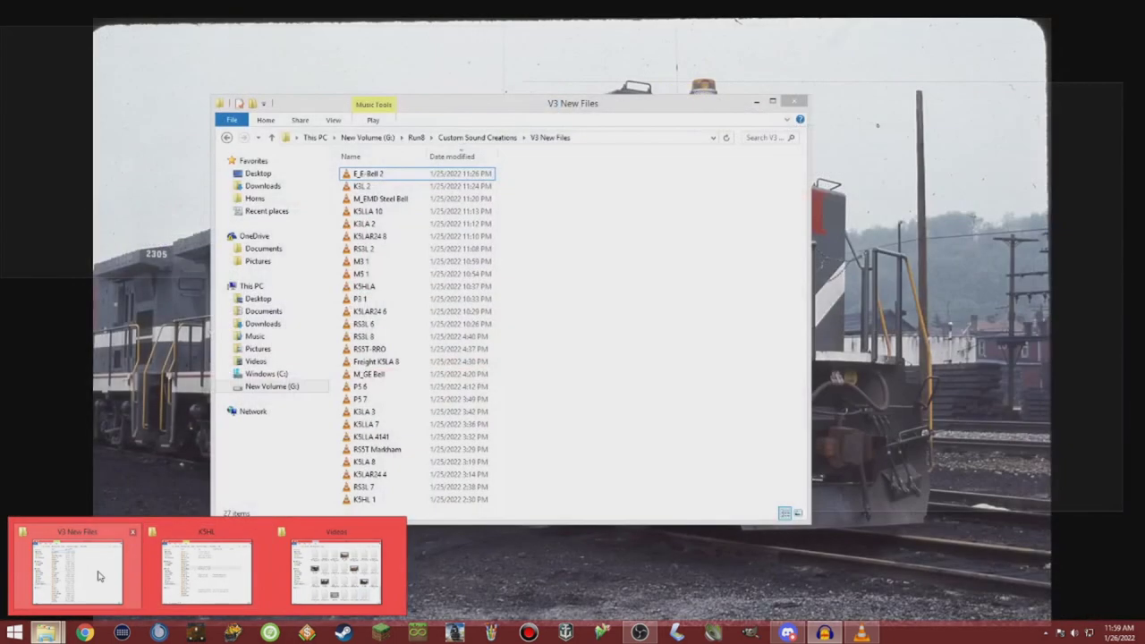
{"action": "left_click", "coordinate": [99, 577]}
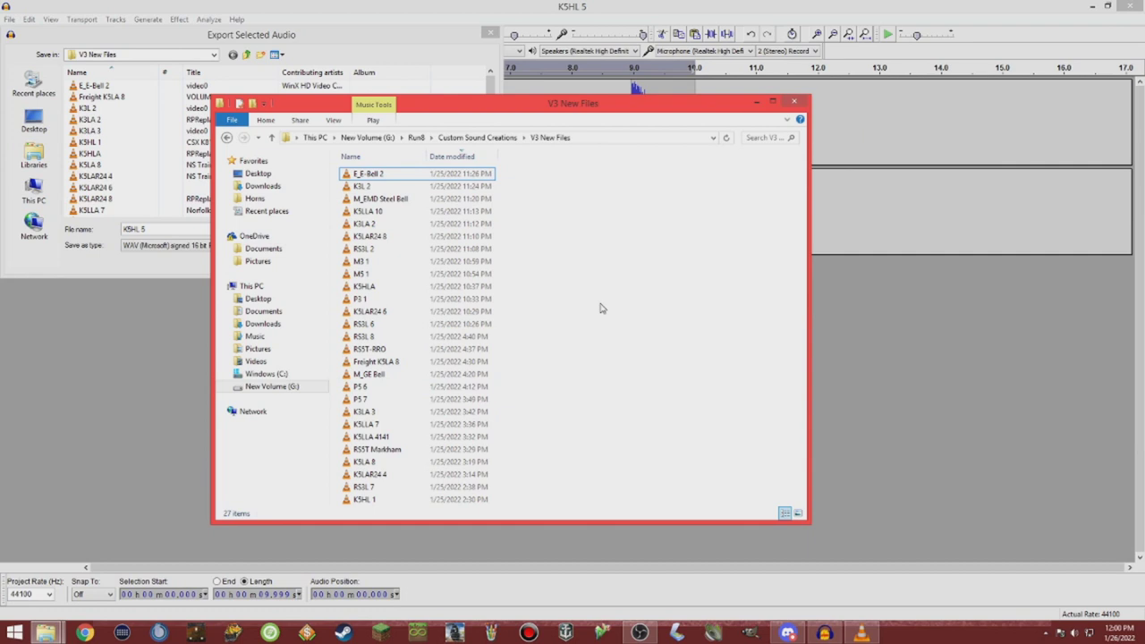
{"action": "left_click", "coordinate": [333, 37]}
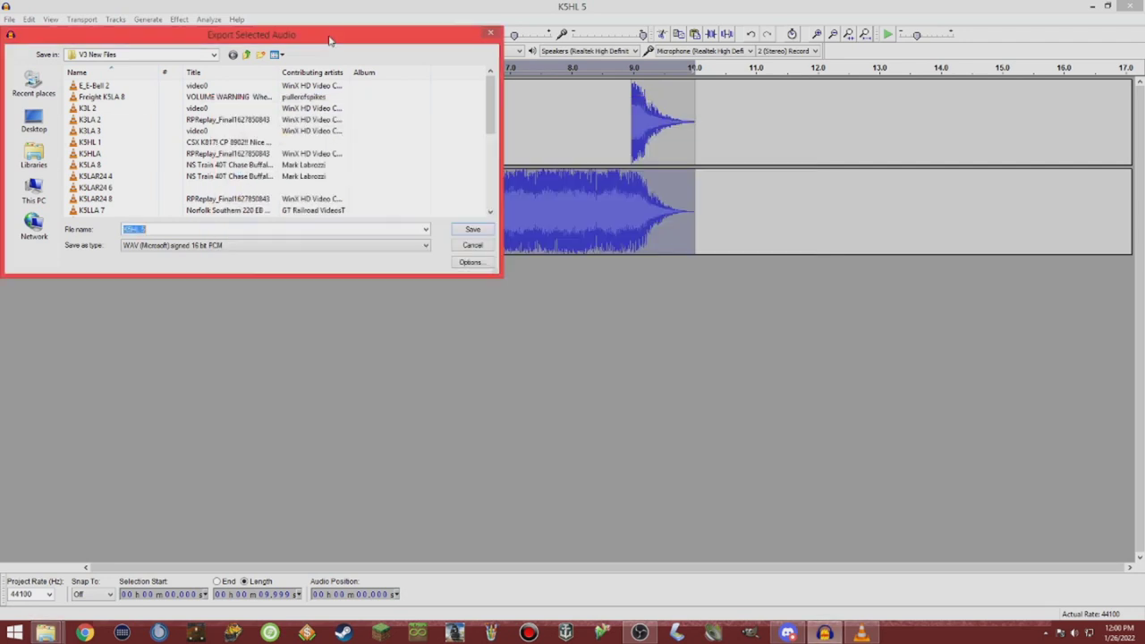
Export the selection to V3 New Files as K5HL 5 in WAV (Microsoft) signed 16 bit PCM, accepting the existing metadata.
{"action": "left_click", "coordinate": [183, 229]}
{"action": "left_click", "coordinate": [473, 231]}
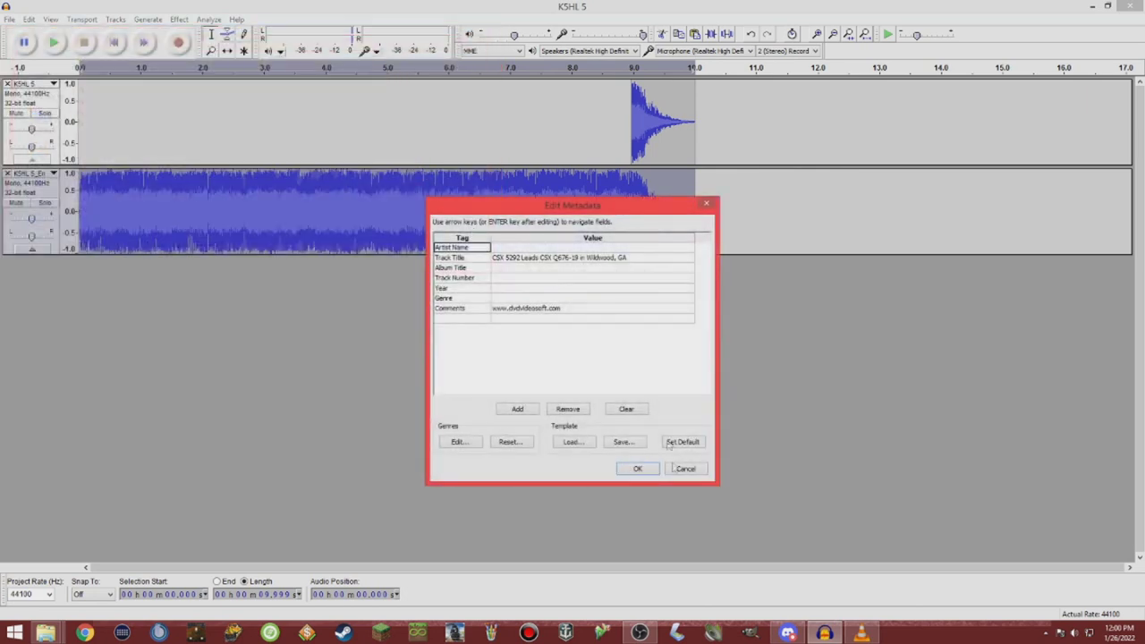
{"action": "left_click", "coordinate": [636, 468]}
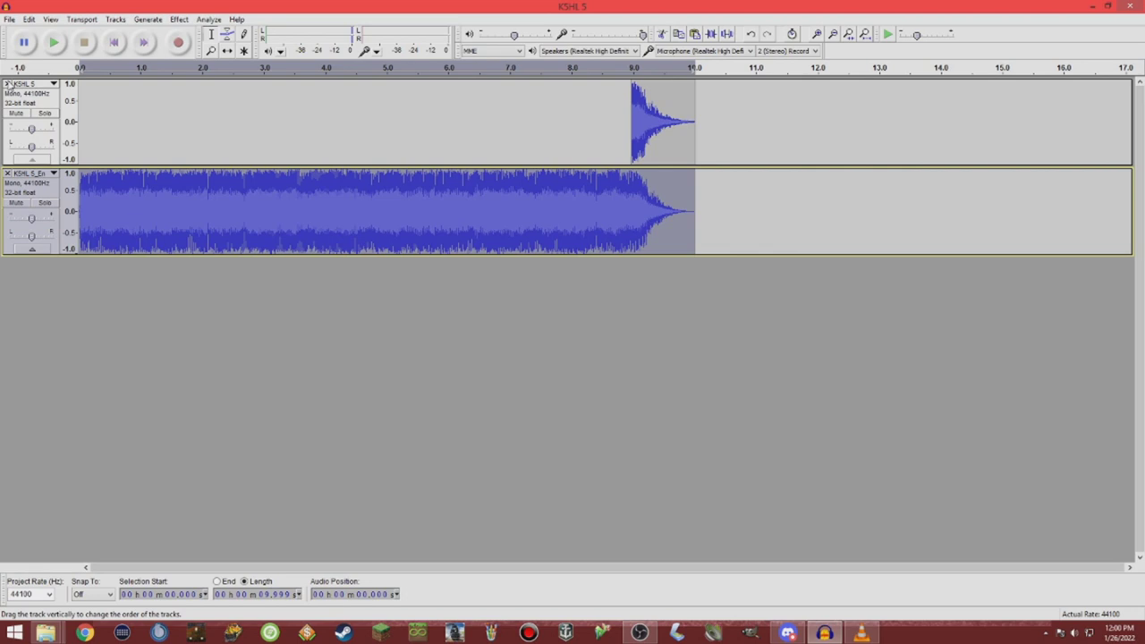
Switch to the V3 New Files folder in File Explorer and select the exported K5HL 5 file.
{"action": "mouse_move", "coordinate": [46, 632]}
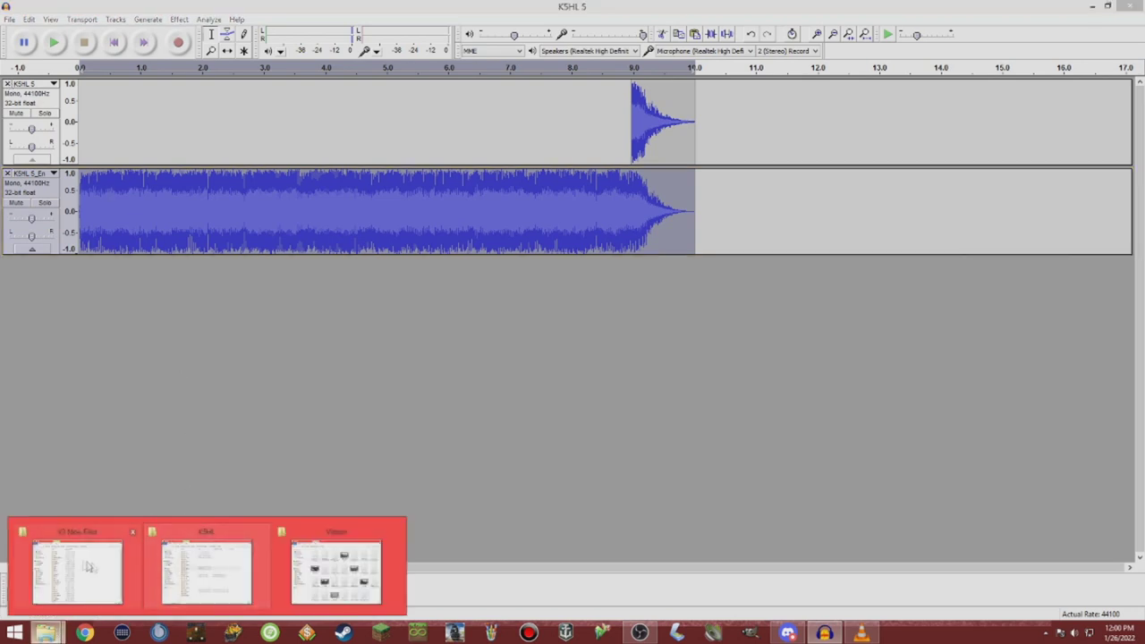
{"action": "left_click", "coordinate": [81, 563]}
{"action": "left_click", "coordinate": [454, 337]}
{"action": "scroll", "coordinate": [455, 340], "scroll_direction": "down", "scroll_amount": 1}
{"action": "scroll", "coordinate": [454, 338], "scroll_direction": "up", "scroll_amount": 1}
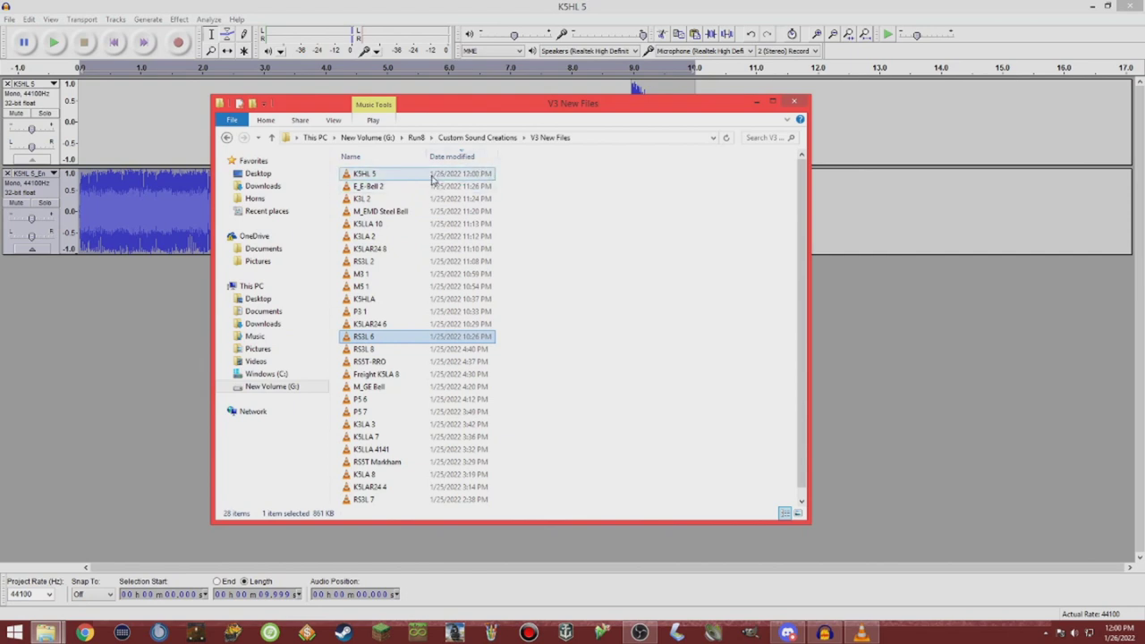
{"action": "left_click", "coordinate": [390, 179]}
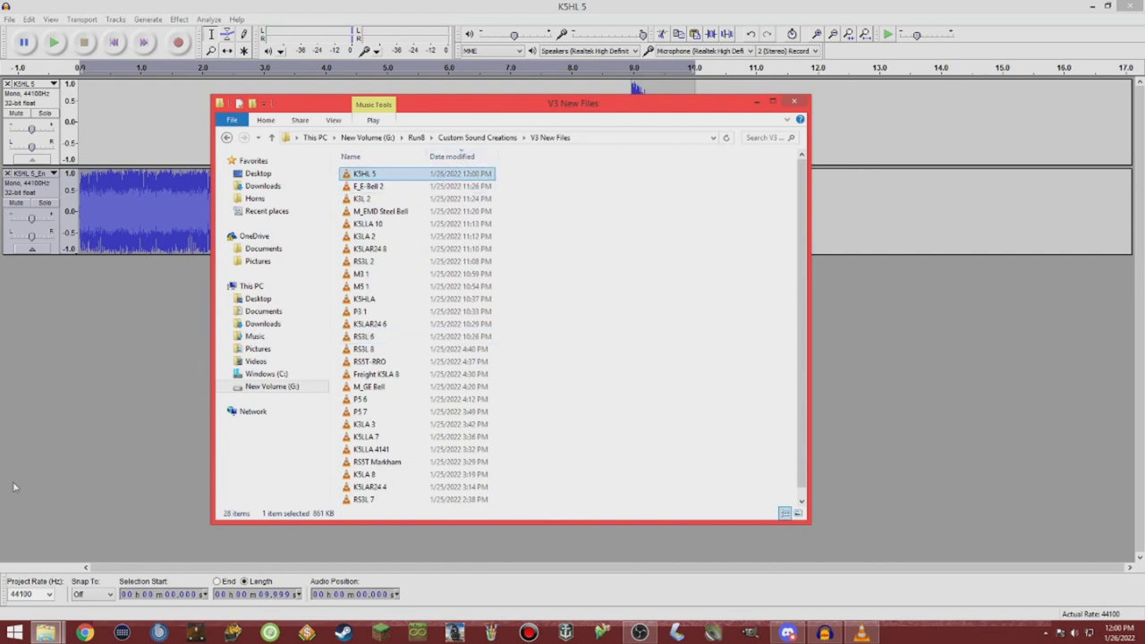
Open the game's Horns folder in File Explorer, under Run8Studios, Run8 Train Simulator V3, Content, V3RailVehicles, Sounds, and review its horn files.
{"action": "left_click", "coordinate": [46, 634]}
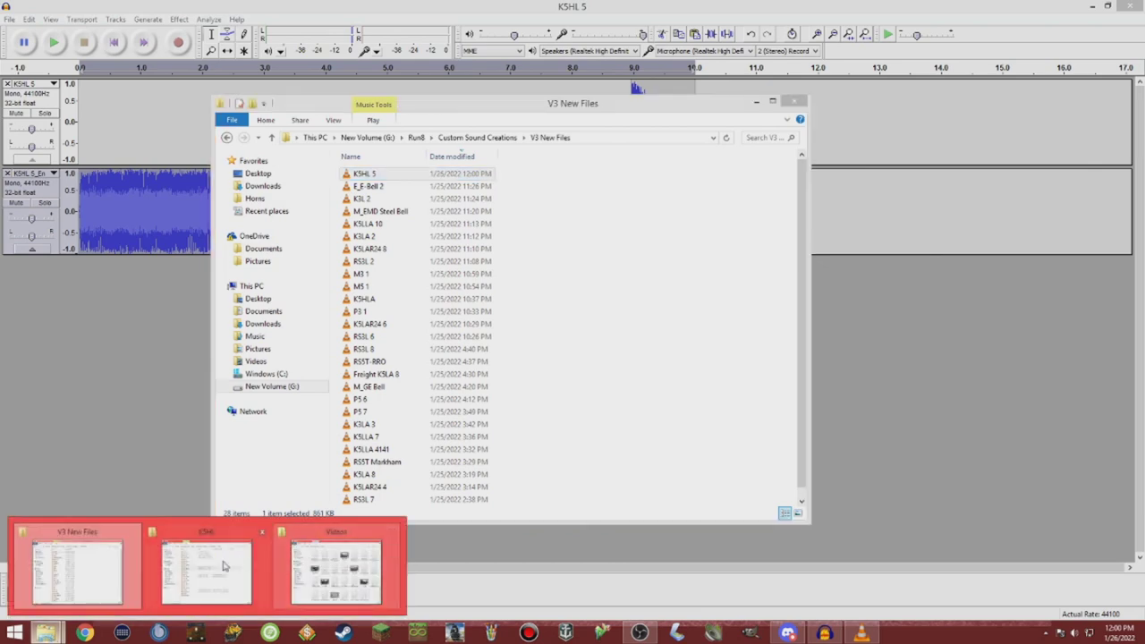
{"action": "left_click", "coordinate": [219, 566]}
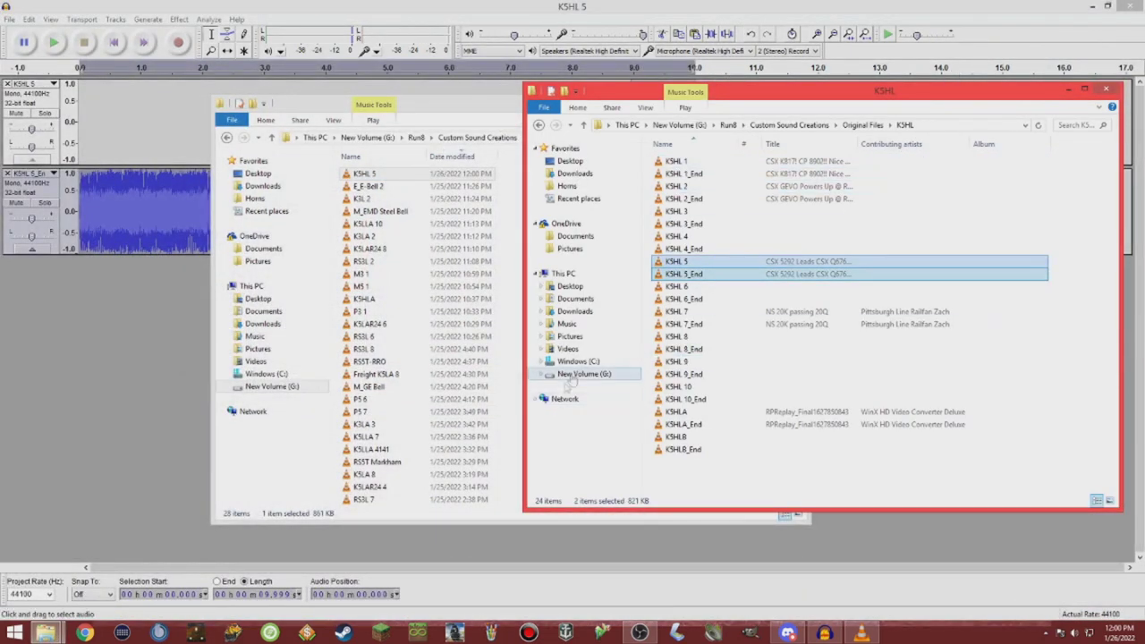
{"action": "left_click_drag", "start_coordinate": [789, 100], "coordinate": [578, 110]}
{"action": "double_click", "coordinate": [513, 315]}
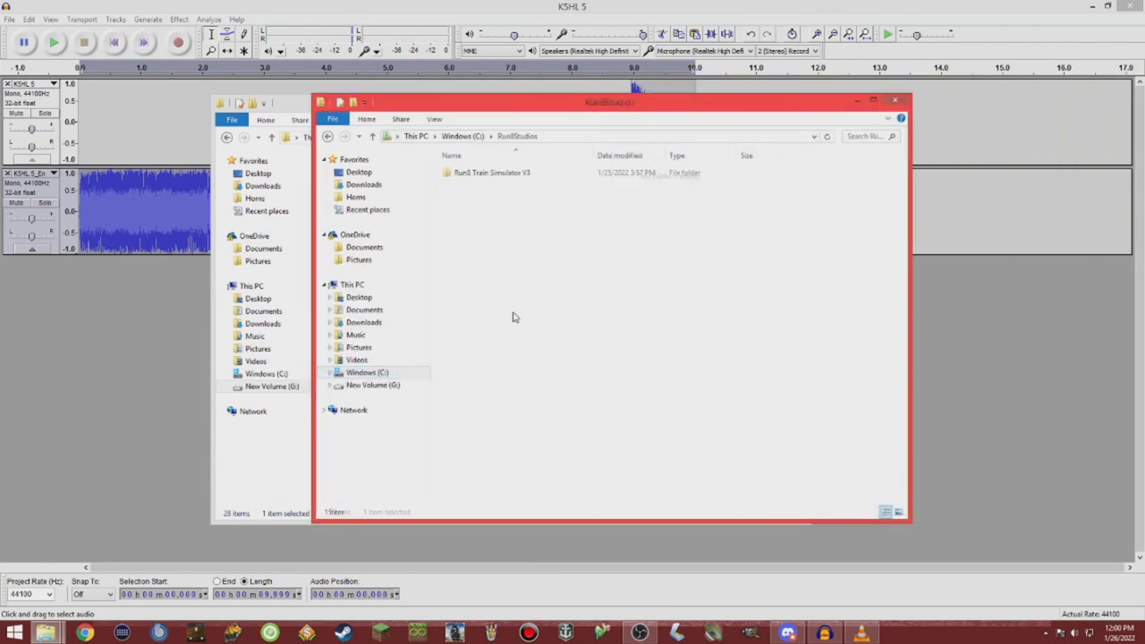
{"action": "double_click", "coordinate": [496, 174]}
{"action": "left_click", "coordinate": [507, 191]}
{"action": "double_click", "coordinate": [507, 188]}
{"action": "double_click", "coordinate": [517, 251]}
{"action": "double_click", "coordinate": [505, 224]}
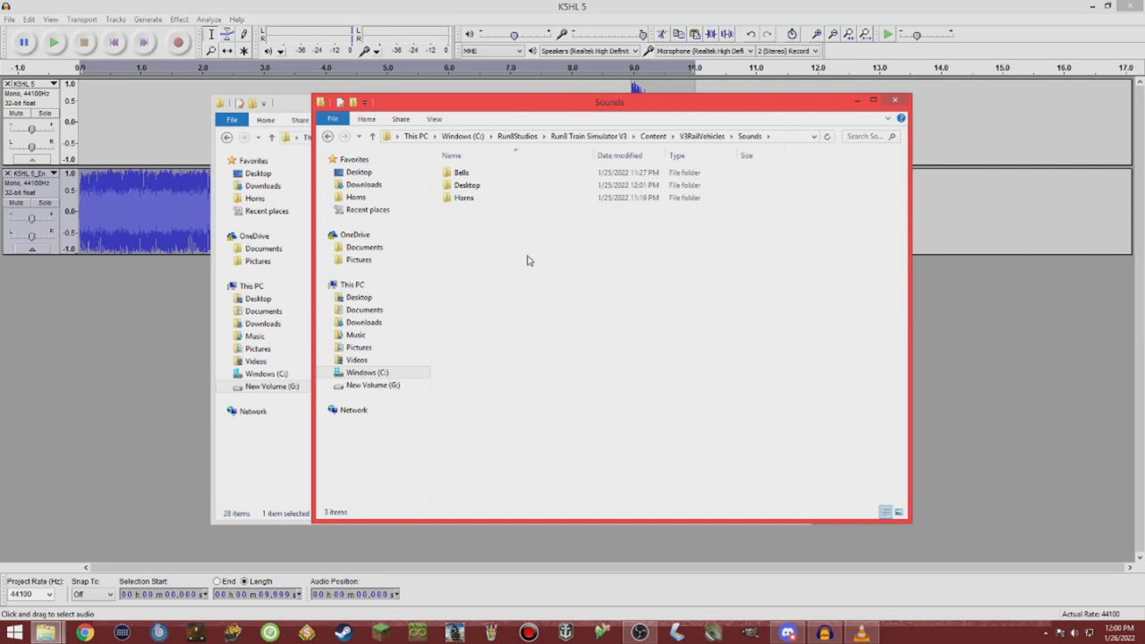
{"action": "double_click", "coordinate": [512, 198]}
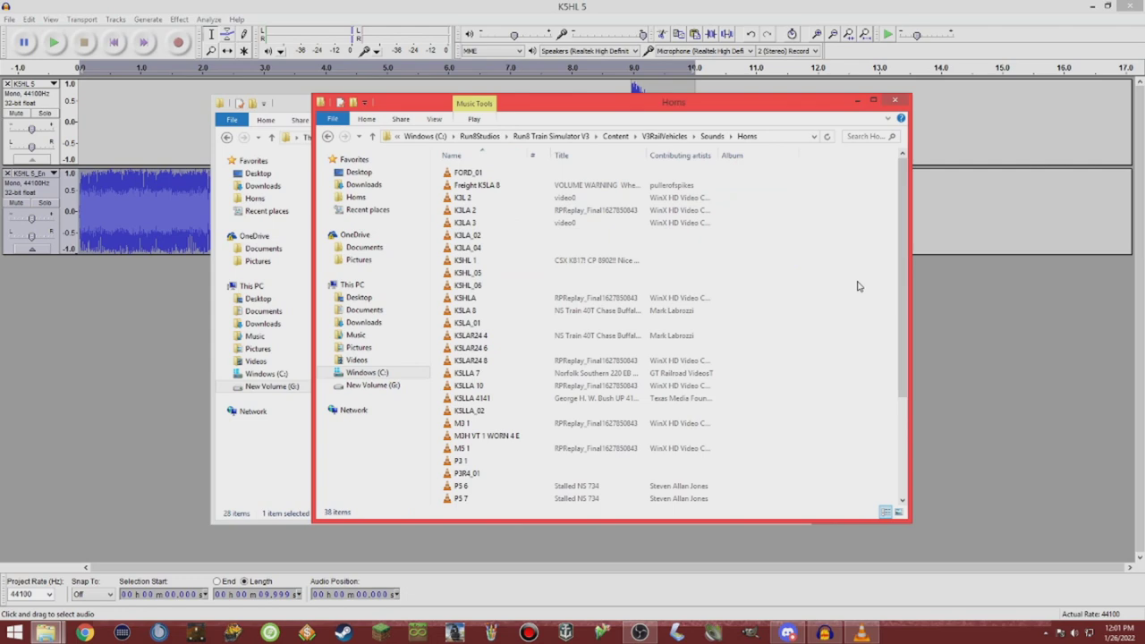
{"action": "scroll", "coordinate": [855, 286], "scroll_direction": "down", "scroll_amount": 4}
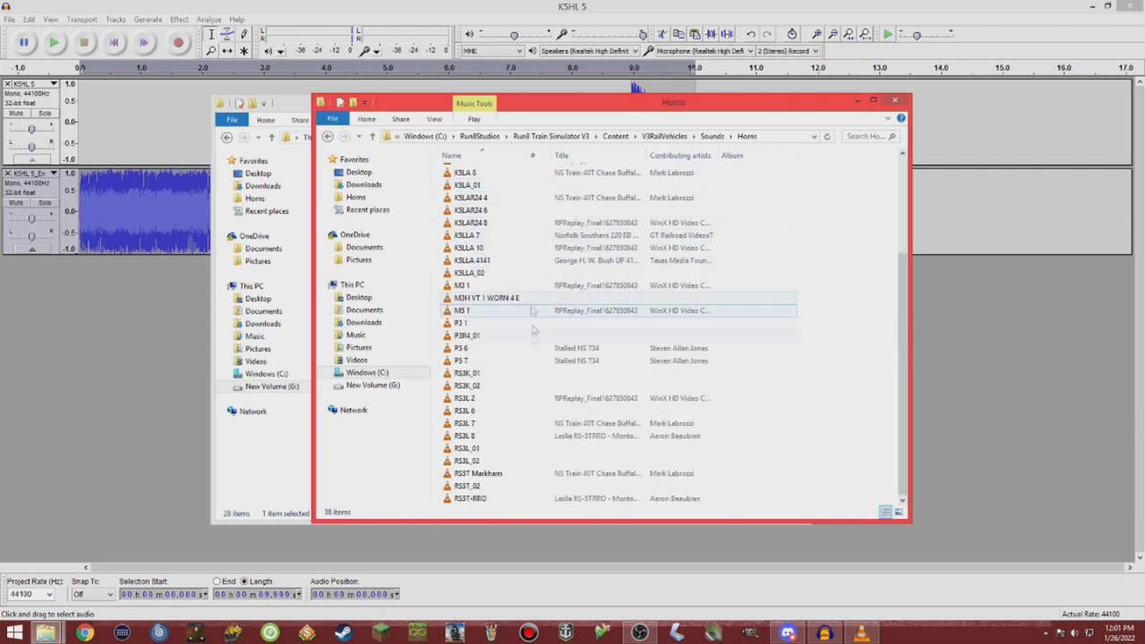
Place the V3 New Files and Horns windows side by side and copy the K5HL 5 file into the Horns folder.
{"action": "left_click_drag", "start_coordinate": [662, 101], "coordinate": [823, 101]}
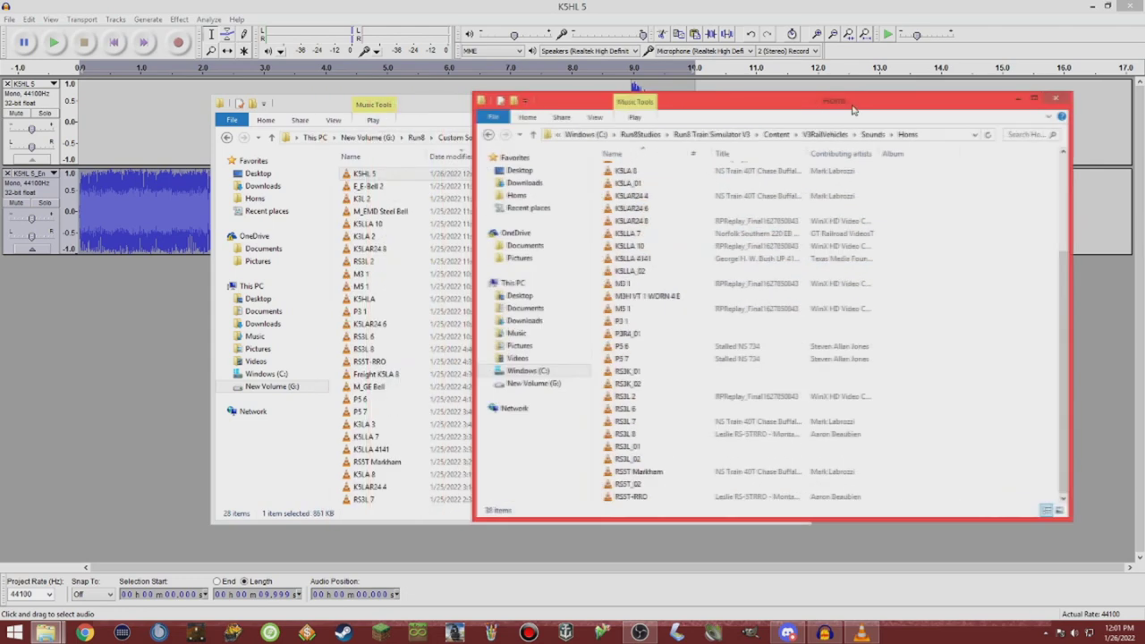
{"action": "left_click_drag", "start_coordinate": [409, 102], "coordinate": [300, 101]}
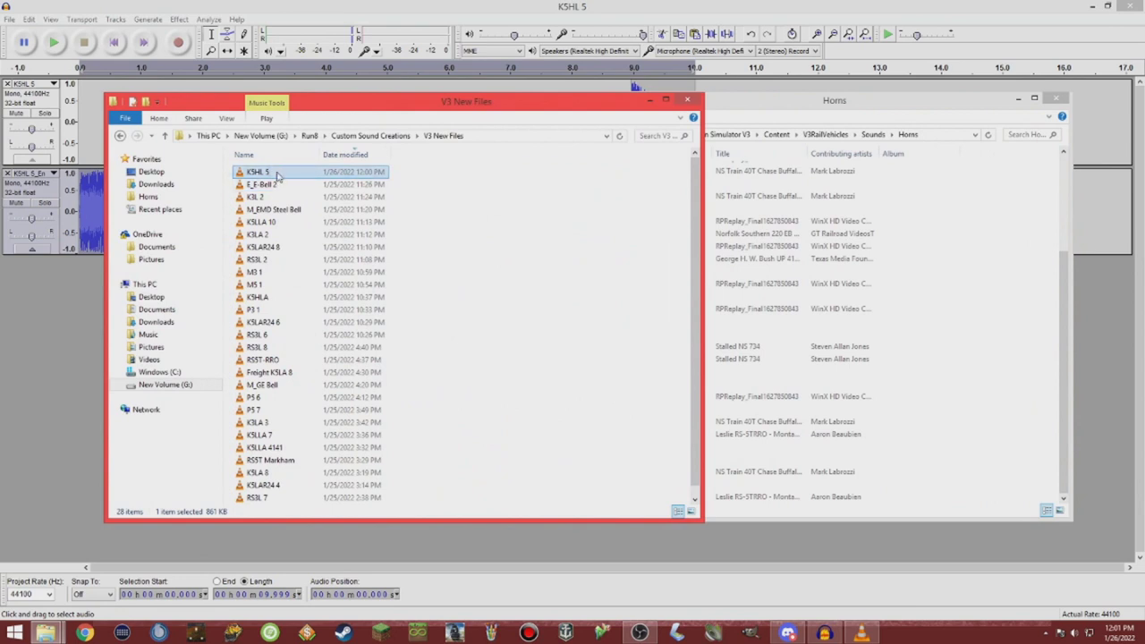
{"action": "right_click", "coordinate": [277, 175]}
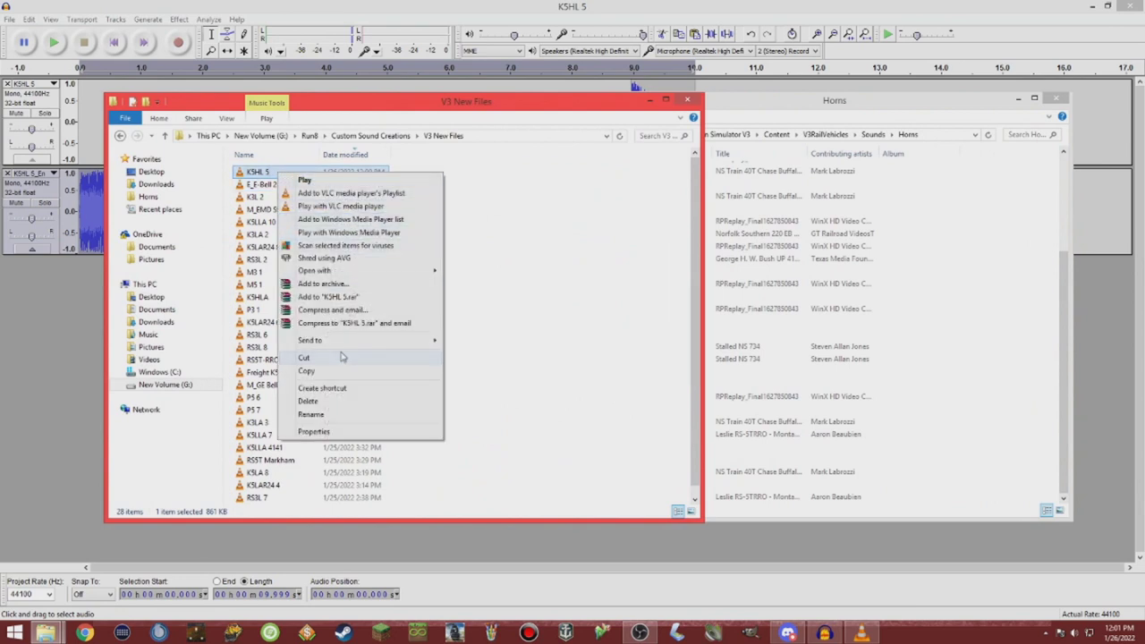
{"action": "left_click", "coordinate": [309, 369]}
{"action": "left_click", "coordinate": [973, 235]}
{"action": "right_click", "coordinate": [974, 235]}
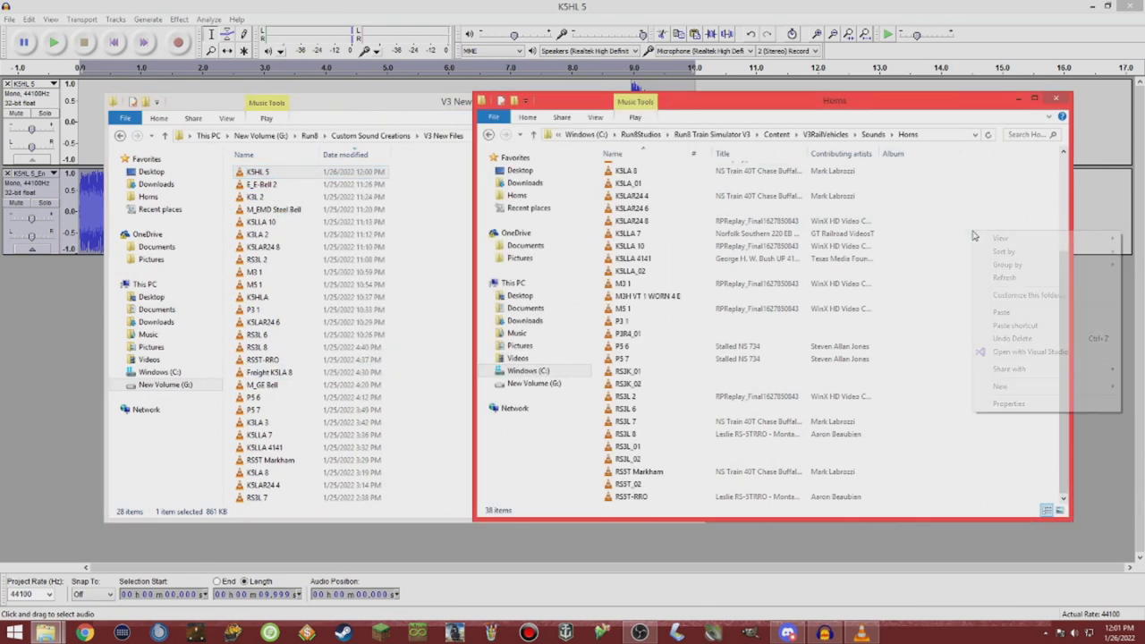
{"action": "left_click", "coordinate": [1020, 315]}
{"action": "left_click", "coordinate": [1002, 331]}
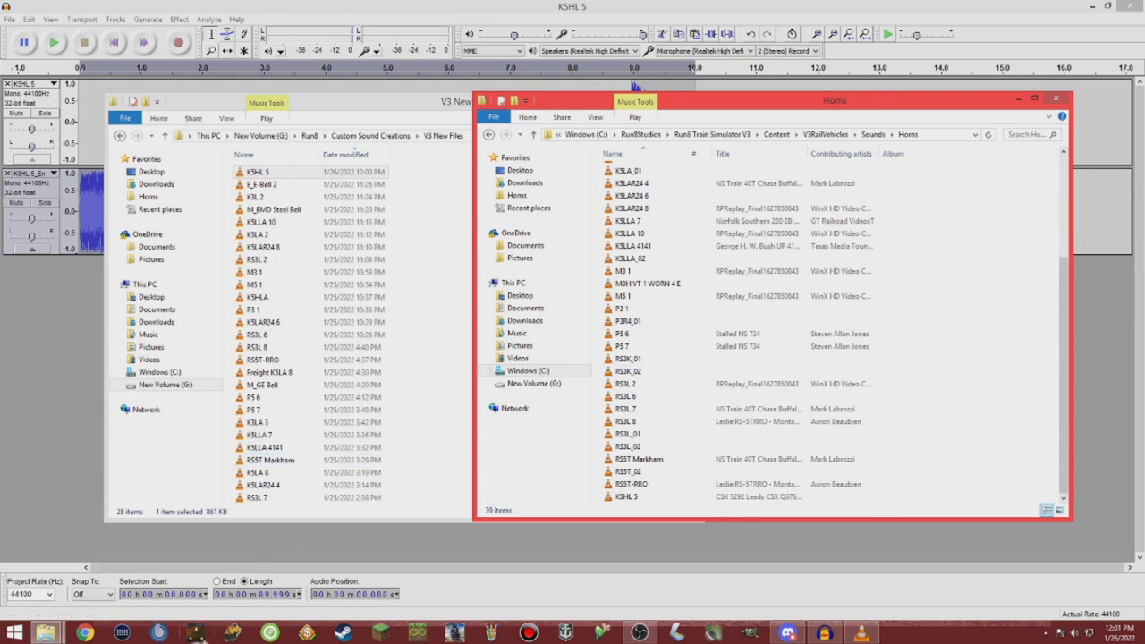
Switch to Run 8 Train Simulator III and load a scenario for the CSX Southeast US region.
{"action": "left_click", "coordinate": [195, 633]}
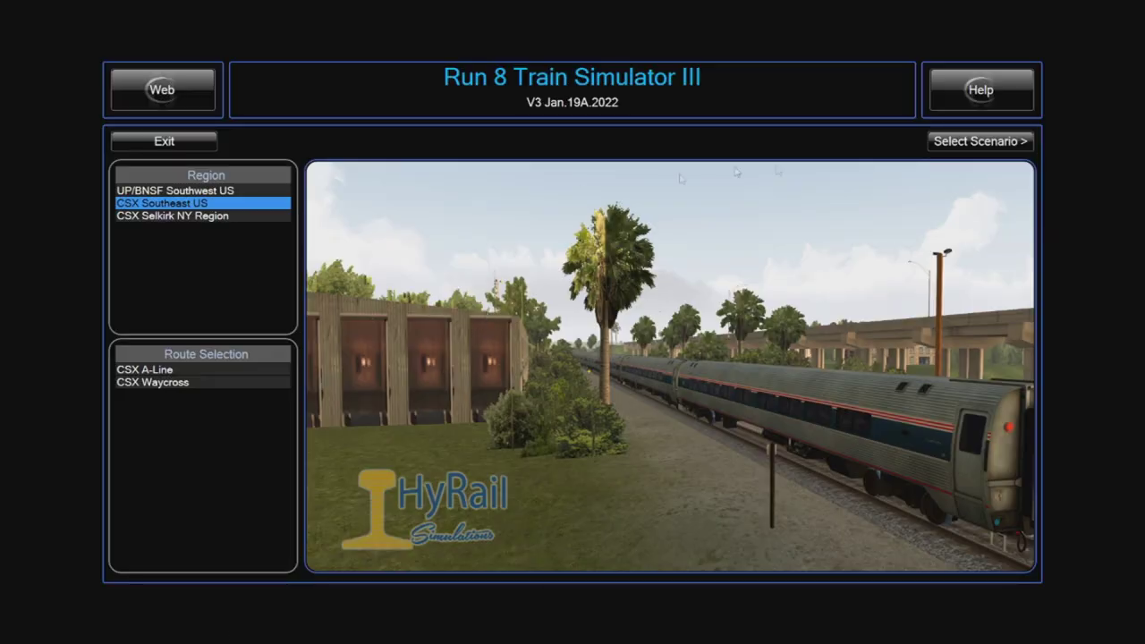
{"action": "left_click", "coordinate": [970, 145]}
{"action": "left_click", "coordinate": [969, 146]}
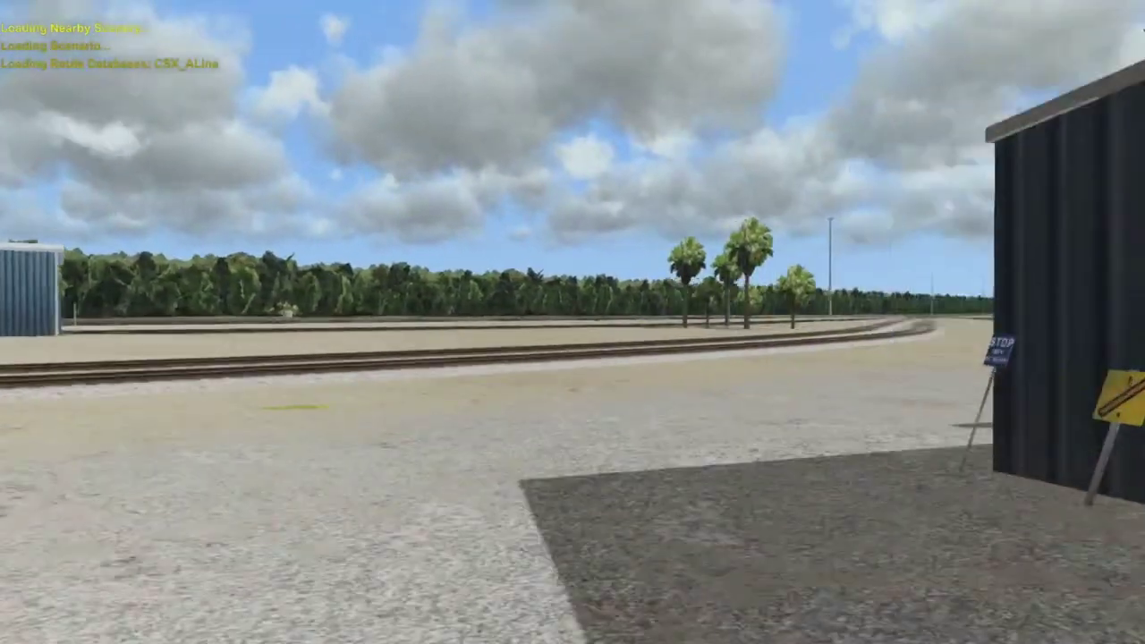
Build a train from the freight locomotive R8 SD40-2 RUNW01 in the Train Maker-Upper and place it on the track.
{"action": "key", "text": "F4"}
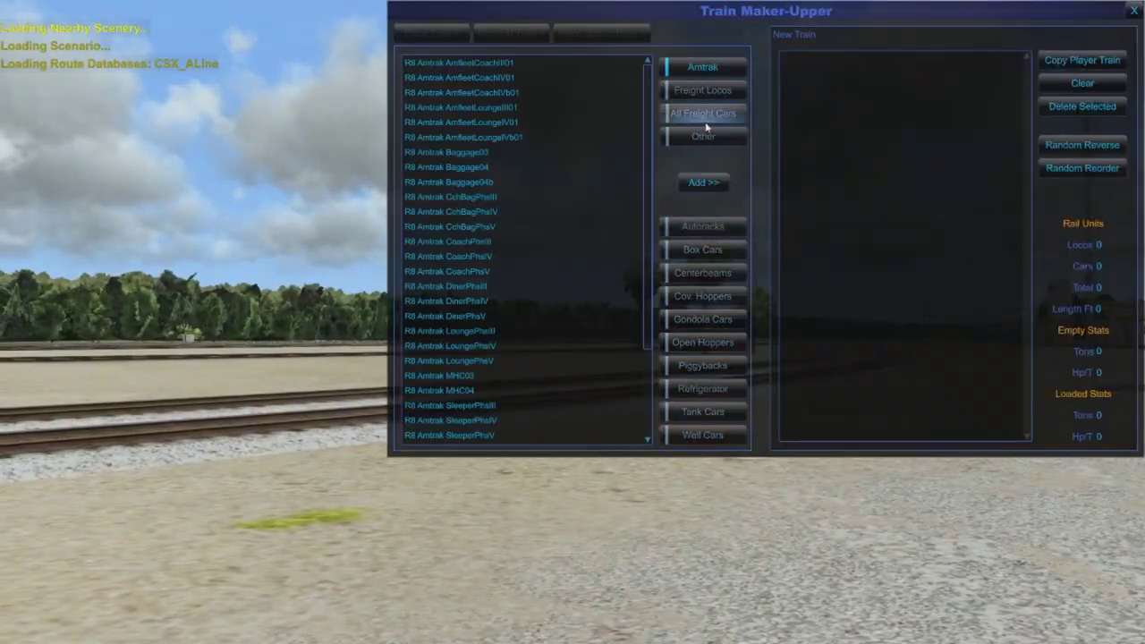
{"action": "left_click", "coordinate": [723, 90]}
{"action": "scroll", "coordinate": [645, 134], "scroll_direction": "down", "scroll_amount": 3}
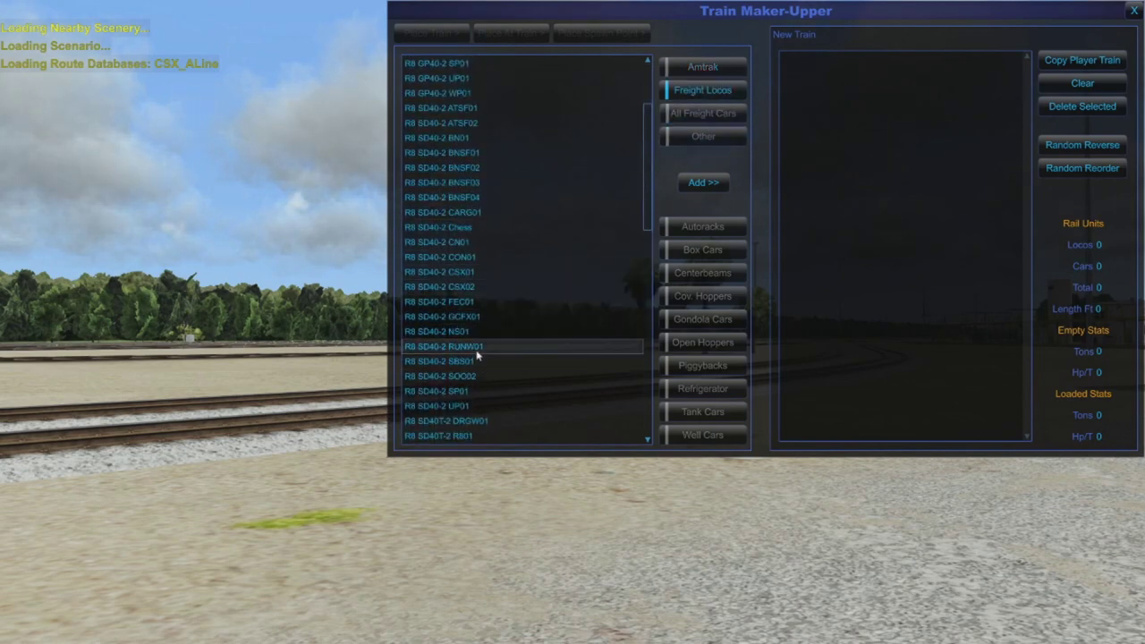
{"action": "double_click", "coordinate": [477, 347]}
{"action": "left_click", "coordinate": [449, 36]}
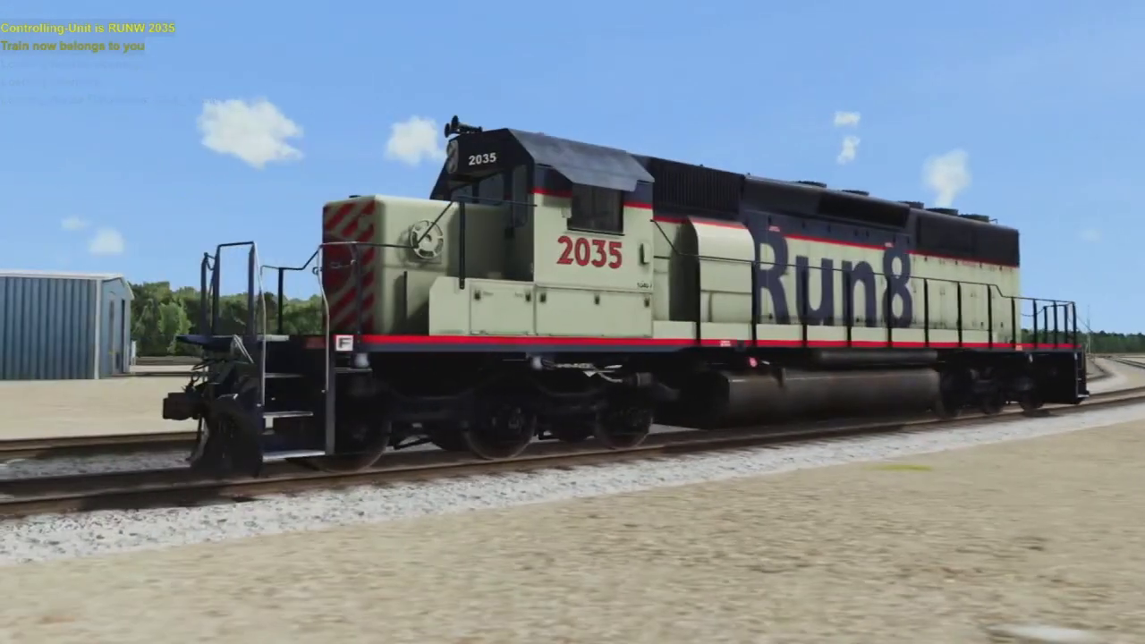
Set the horn of R8_SD40-2_RUNW01 to K5HL 5 in the Horn Bell Config and close the configuration.
{"action": "key", "text": "ctrl+h"}
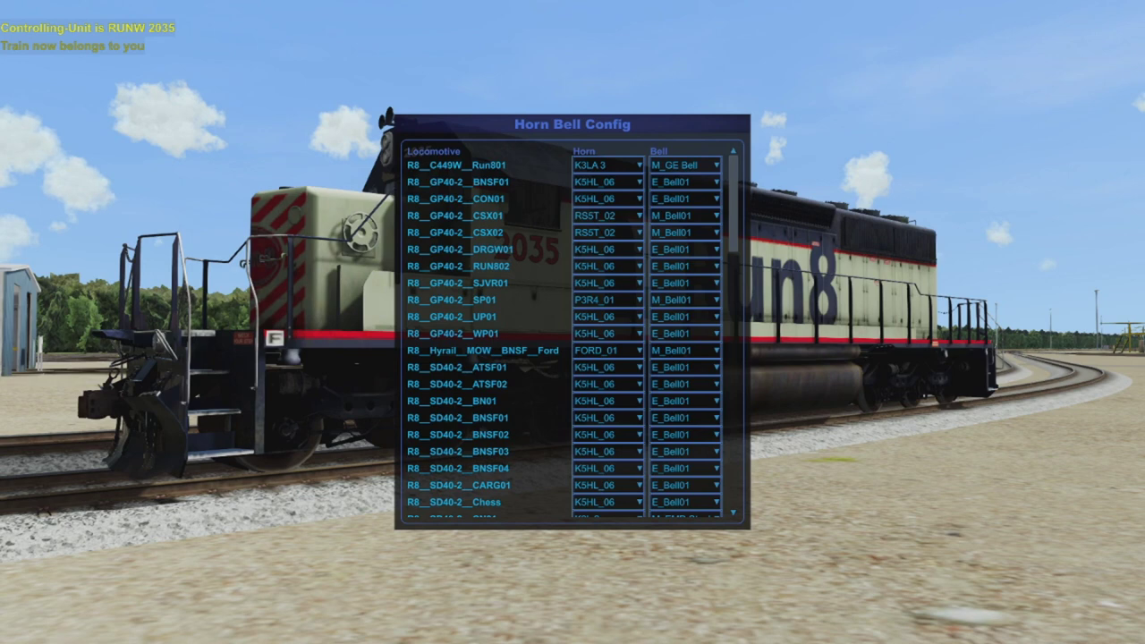
{"action": "left_click_drag", "start_coordinate": [734, 207], "coordinate": [733, 281]}
{"action": "left_click", "coordinate": [609, 264]}
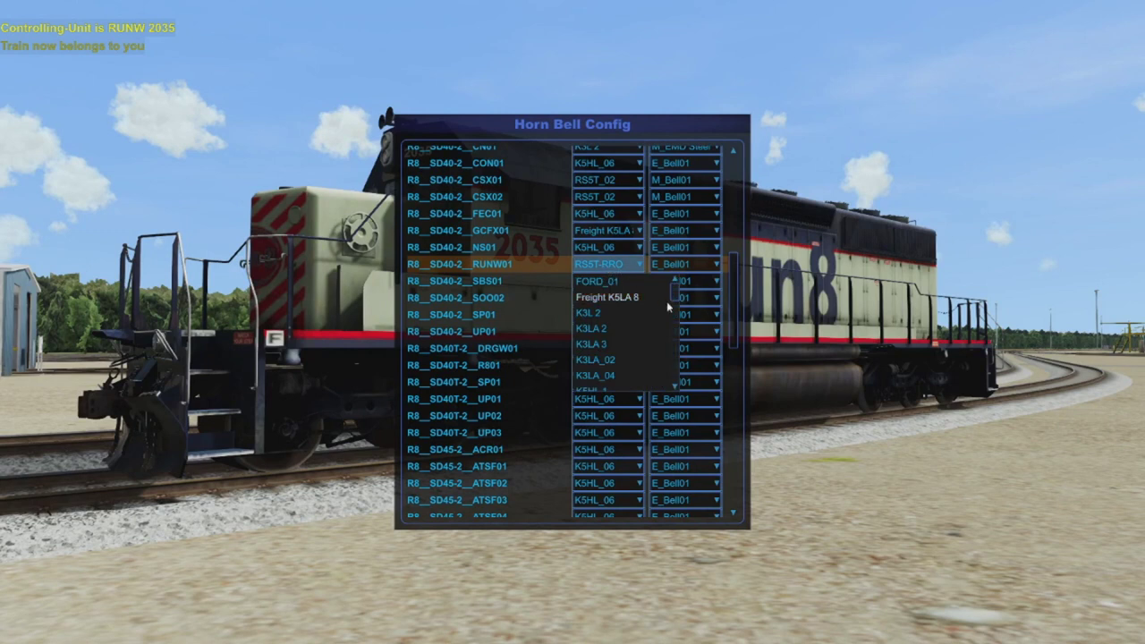
{"action": "mouse_move", "coordinate": [672, 289]}
{"action": "left_mouse_down"}
{"action": "mouse_move", "coordinate": [677, 383]}
{"action": "mouse_move", "coordinate": [681, 301]}
{"action": "left_mouse_up"}
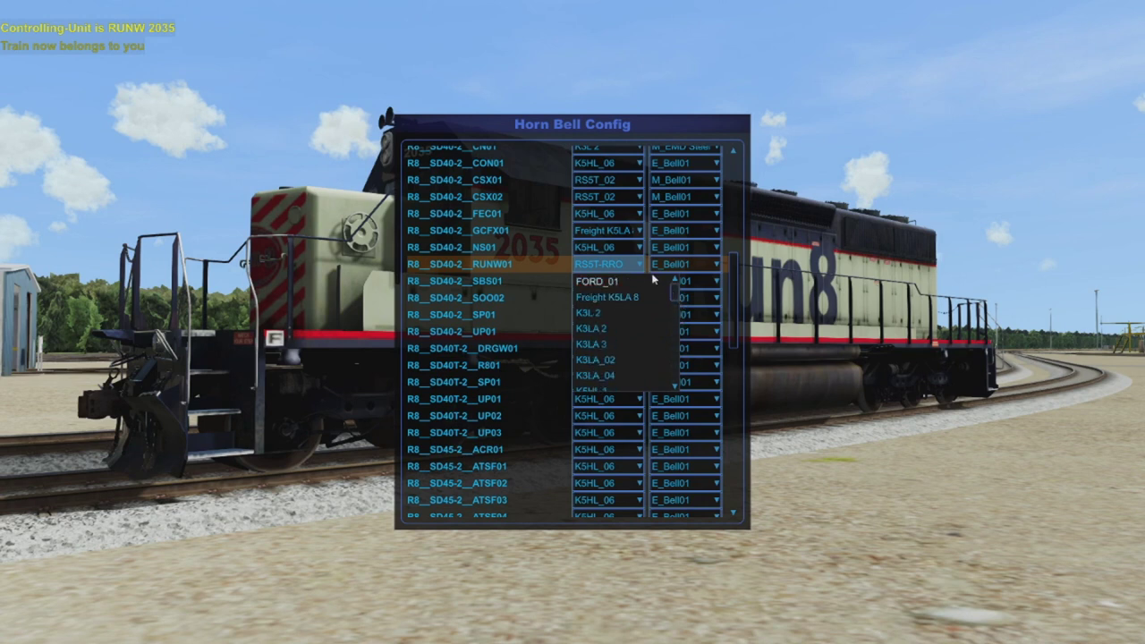
{"action": "scroll", "coordinate": [672, 308], "scroll_direction": "down", "scroll_amount": 1}
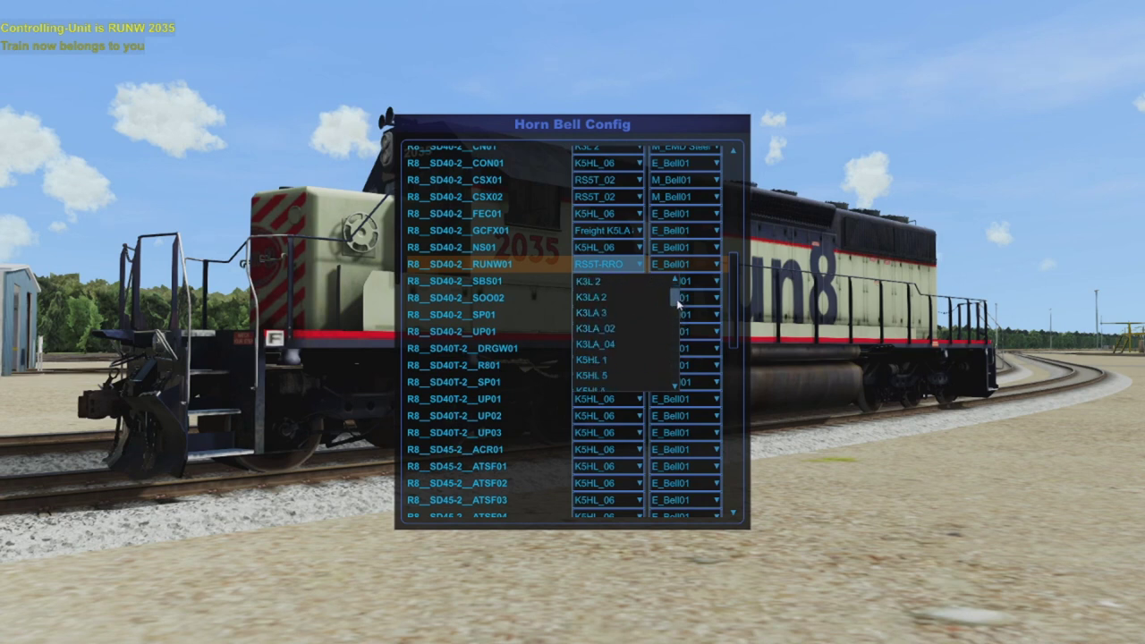
{"action": "scroll", "coordinate": [619, 332], "scroll_direction": "down", "scroll_amount": 3}
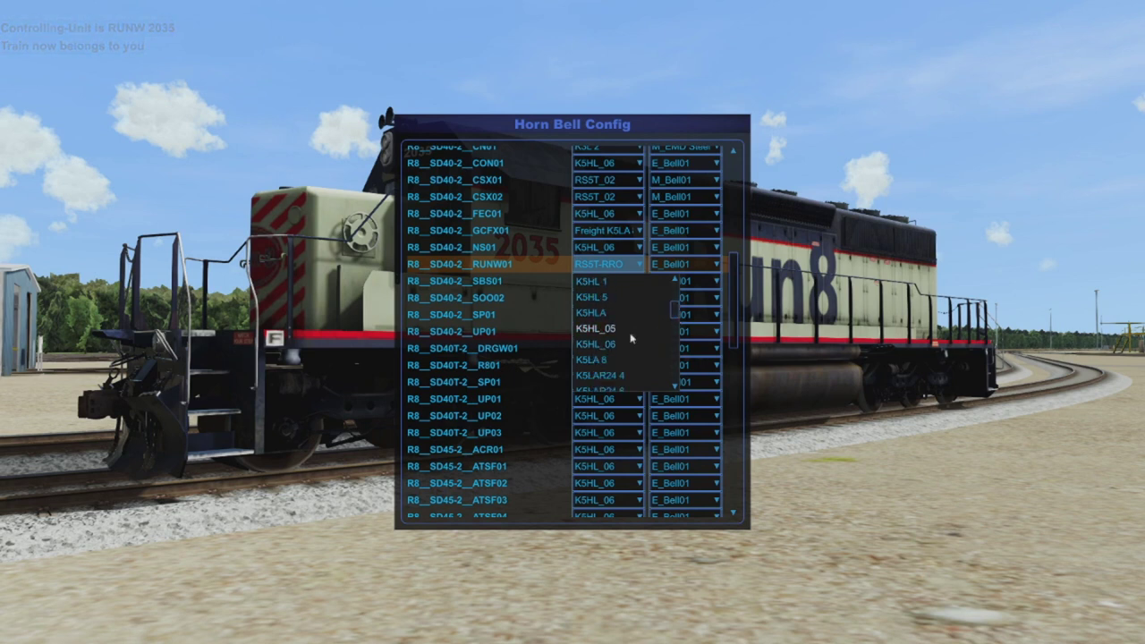
{"action": "left_click_drag", "start_coordinate": [675, 316], "coordinate": [675, 298]}
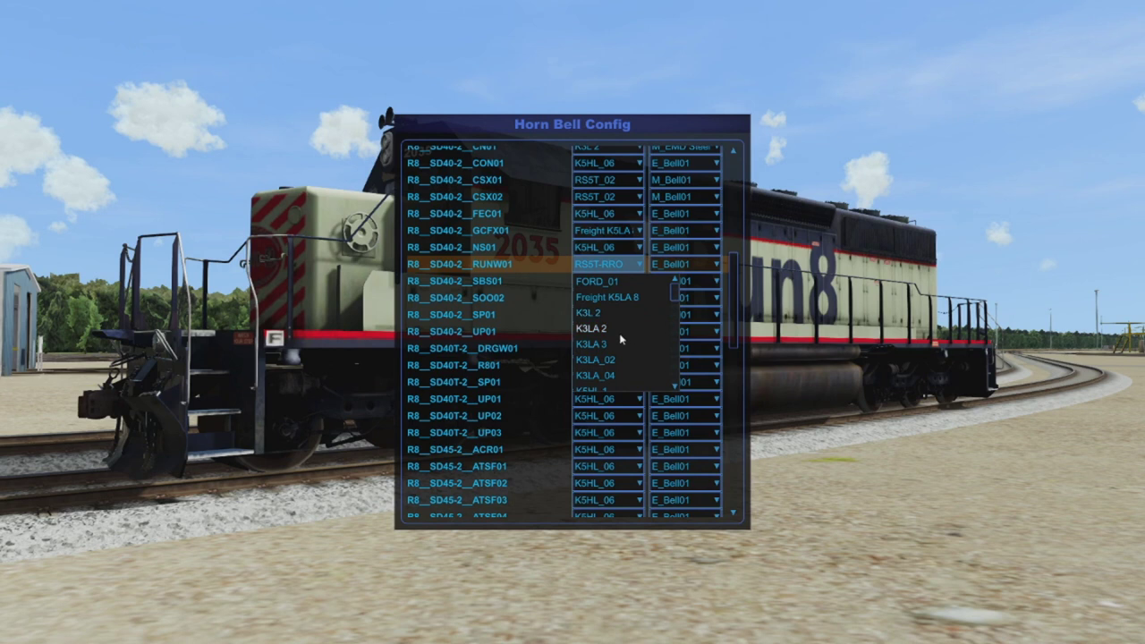
{"action": "left_click_drag", "start_coordinate": [677, 299], "coordinate": [673, 376]}
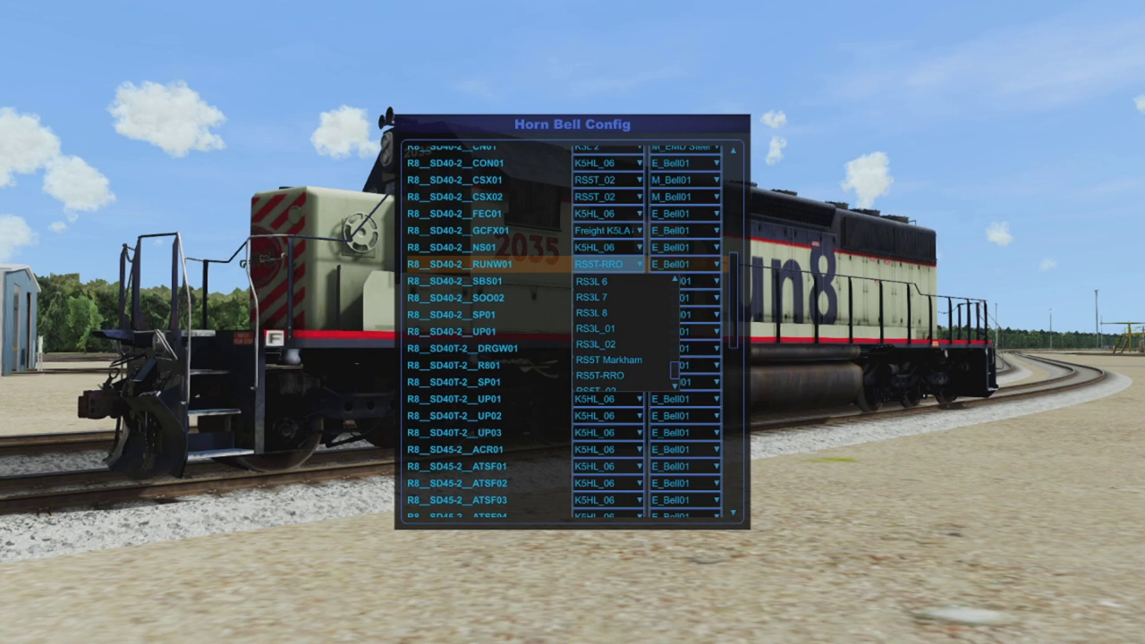
{"action": "left_click_drag", "start_coordinate": [680, 370], "coordinate": [680, 317]}
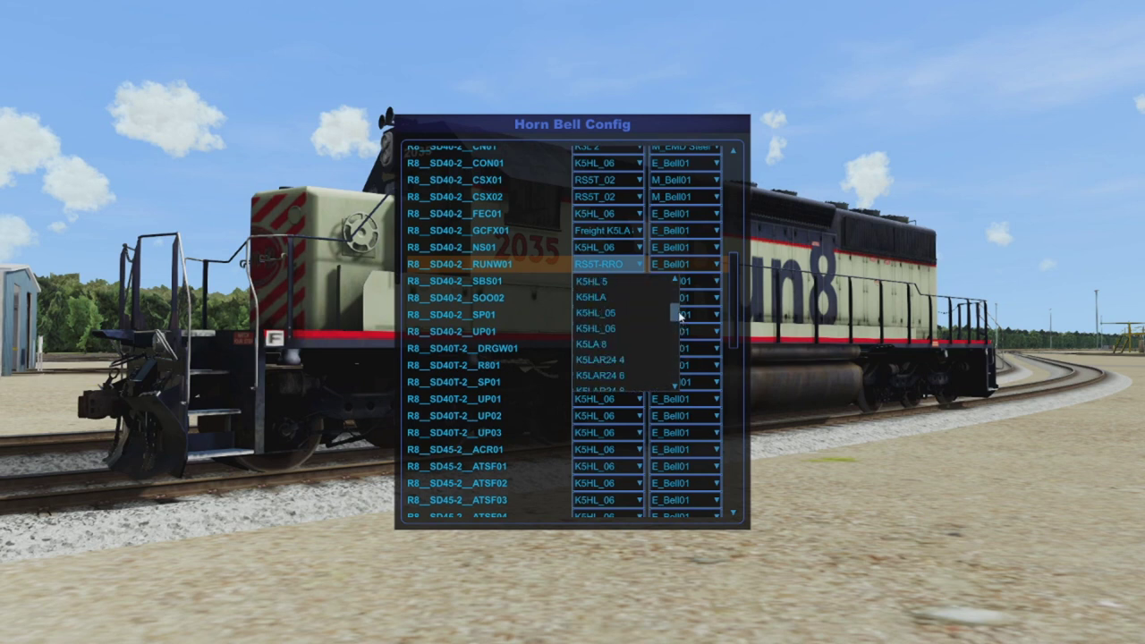
{"action": "left_click", "coordinate": [617, 281]}
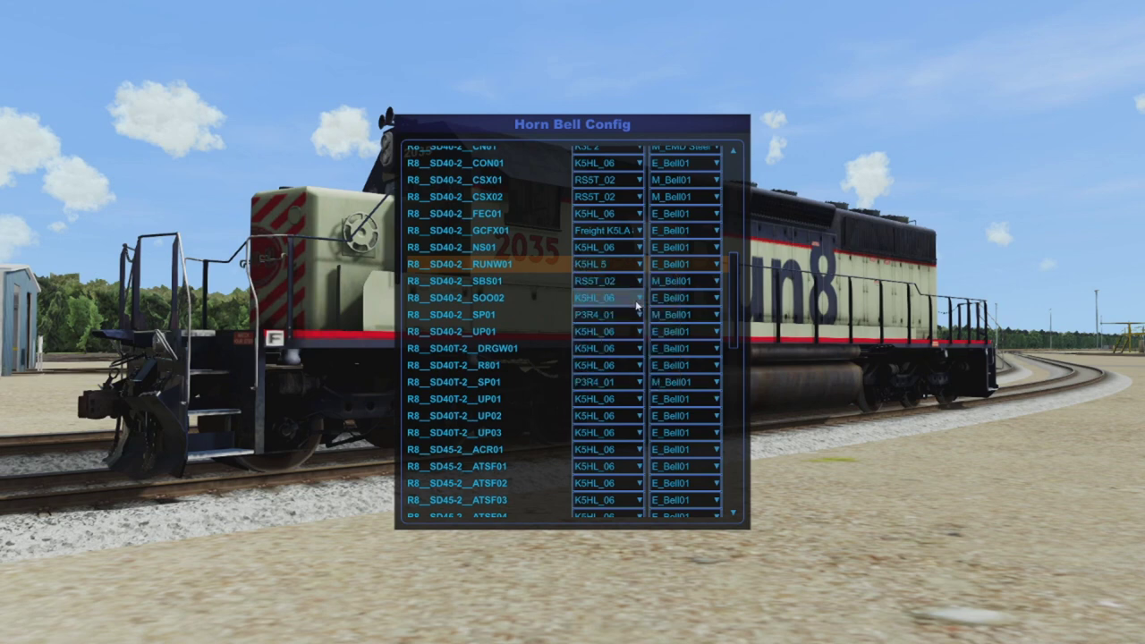
{"action": "key", "text": "Escape"}
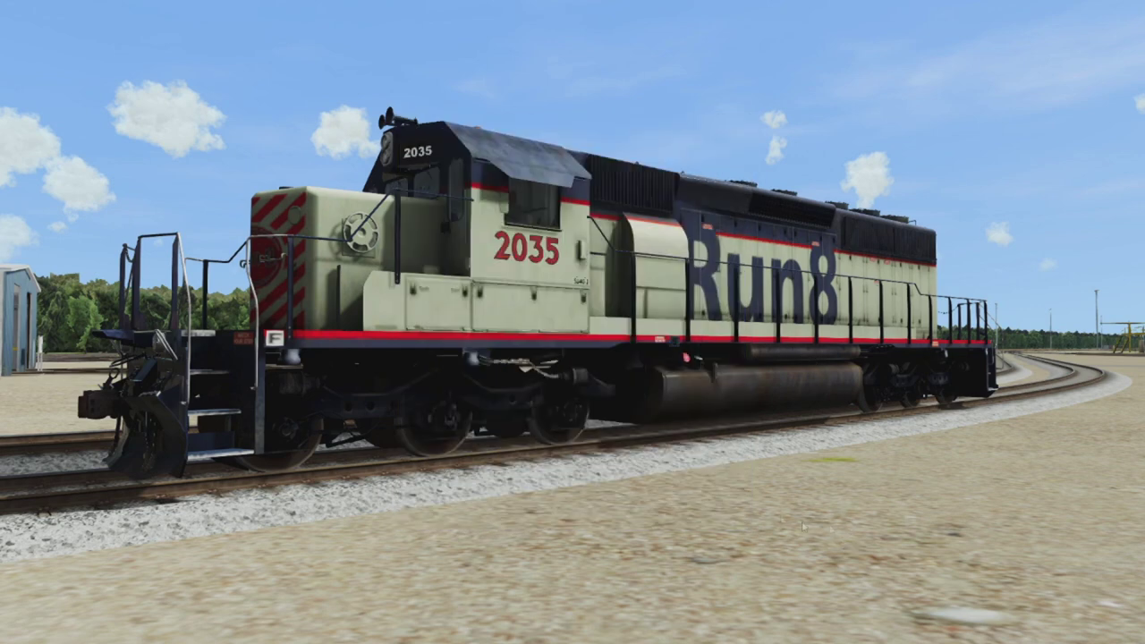
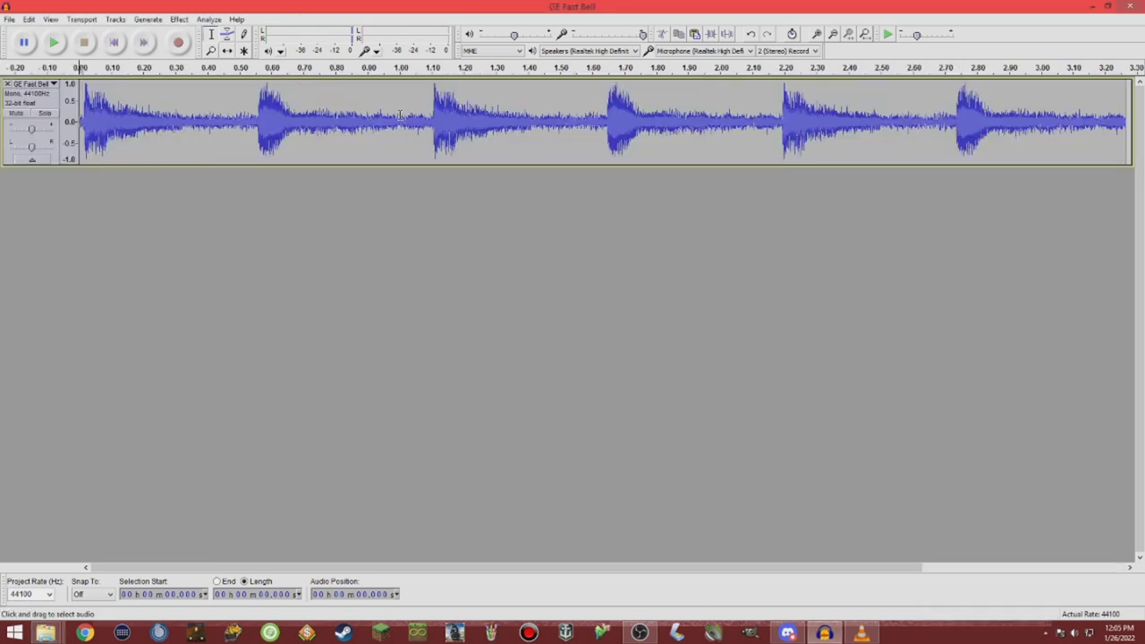
Play back the GE Fast Bell recording in Audacity, both at full length and trimmed to two bell strikes.
{"action": "key", "text": "ctrl+3"}
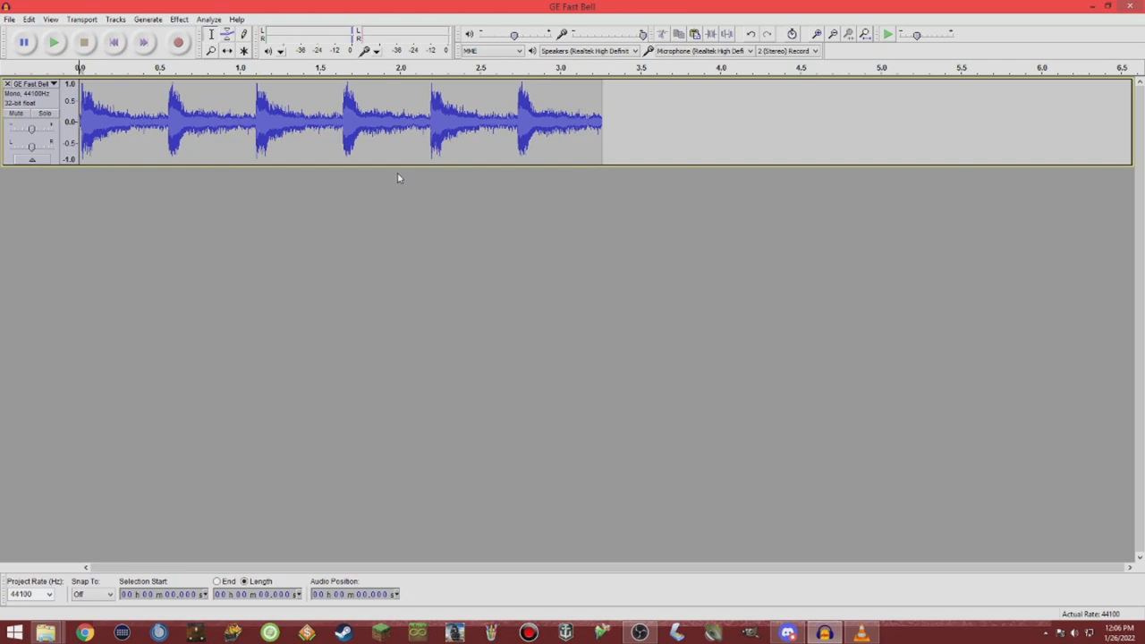
{"action": "left_click", "coordinate": [54, 42]}
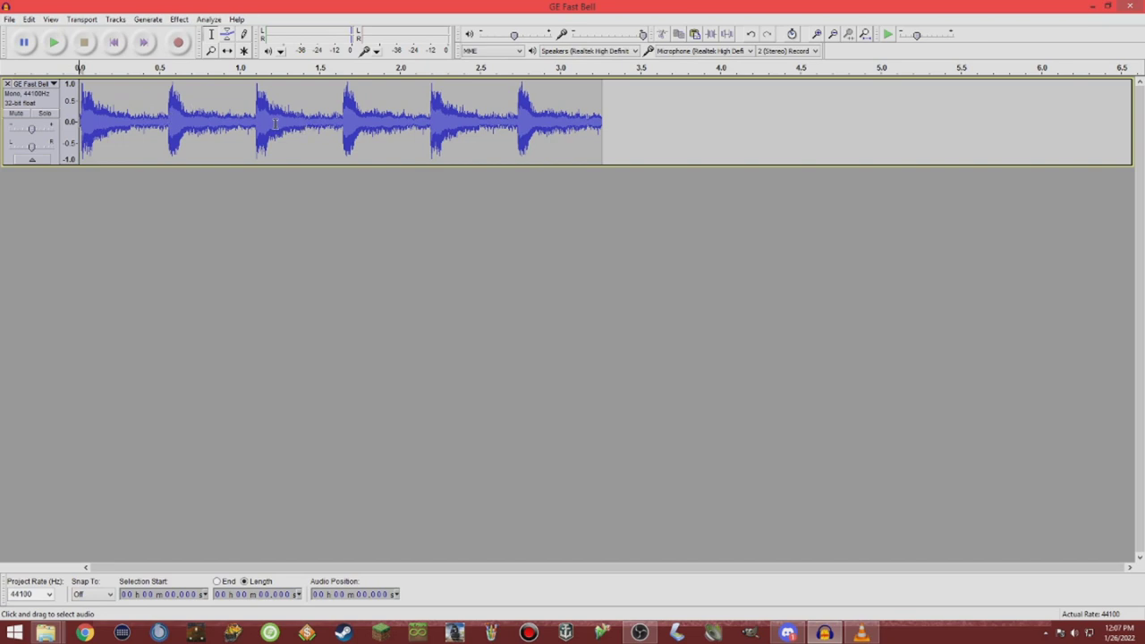
{"action": "left_click", "coordinate": [56, 43]}
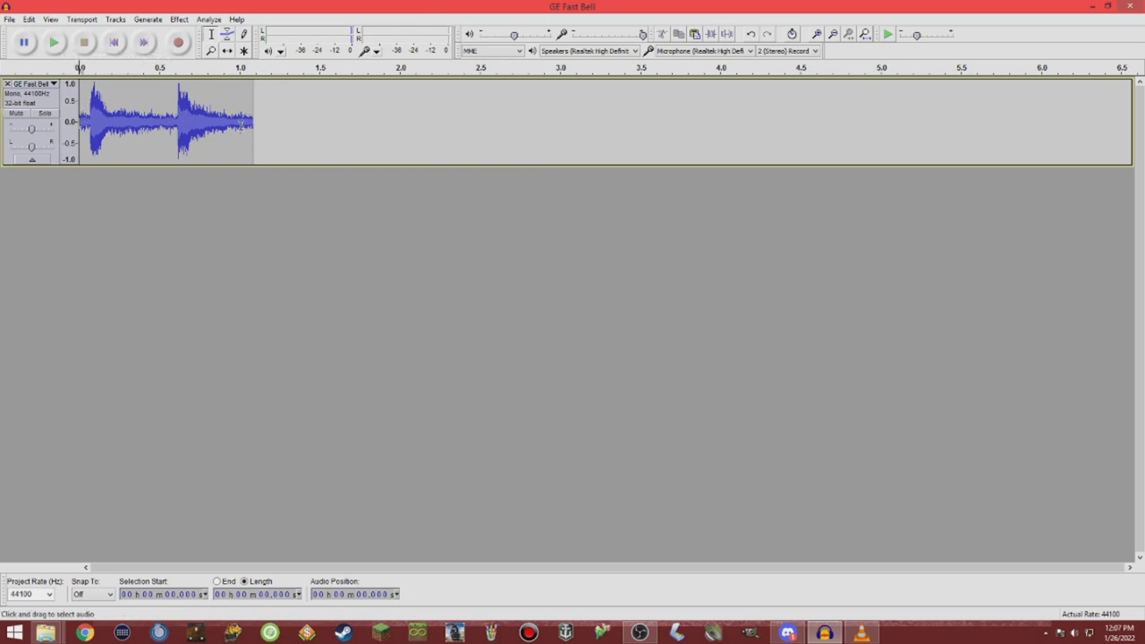
{"action": "left_click", "coordinate": [56, 43]}
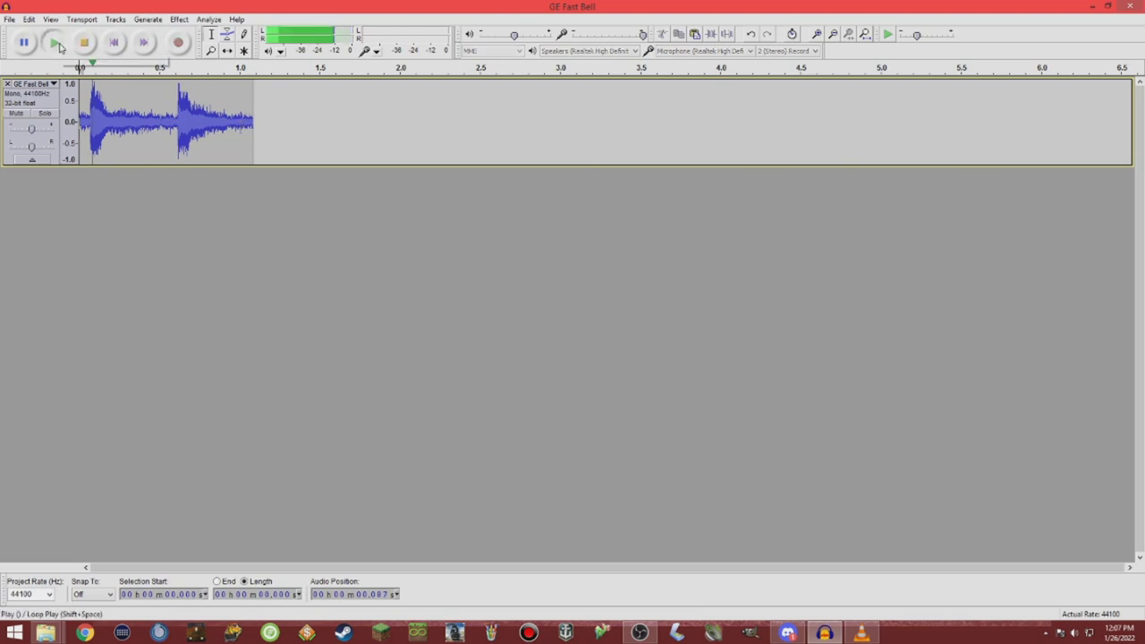
Select the whole GE Fast Bell track and amplify it by 5.0 dB with clipping allowed.
{"action": "left_click", "coordinate": [54, 100]}
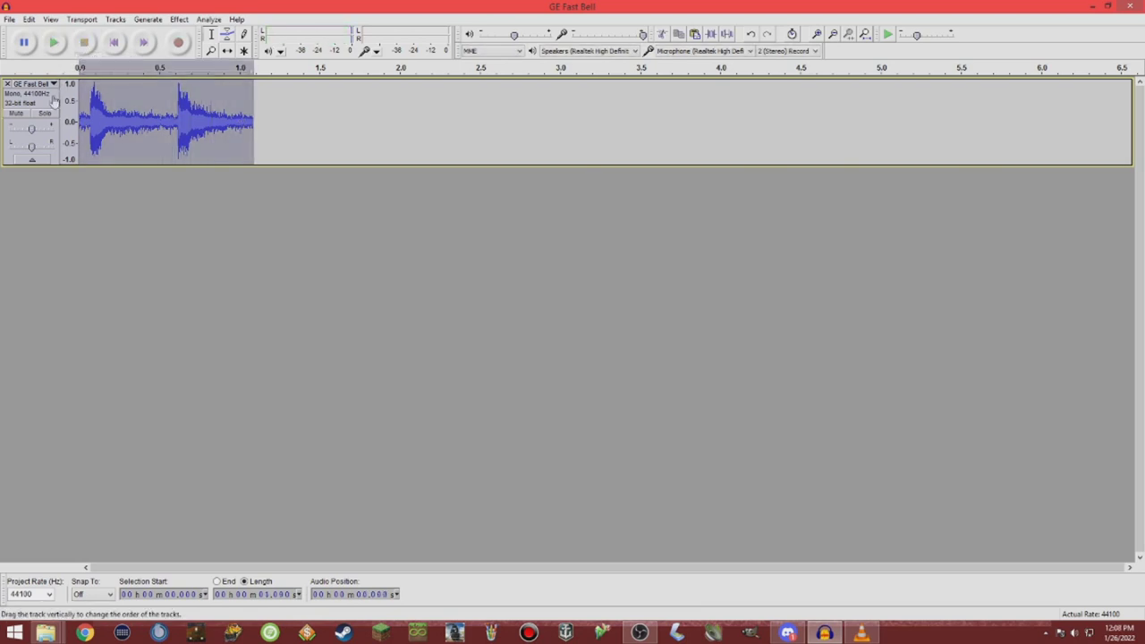
{"action": "left_click", "coordinate": [180, 20]}
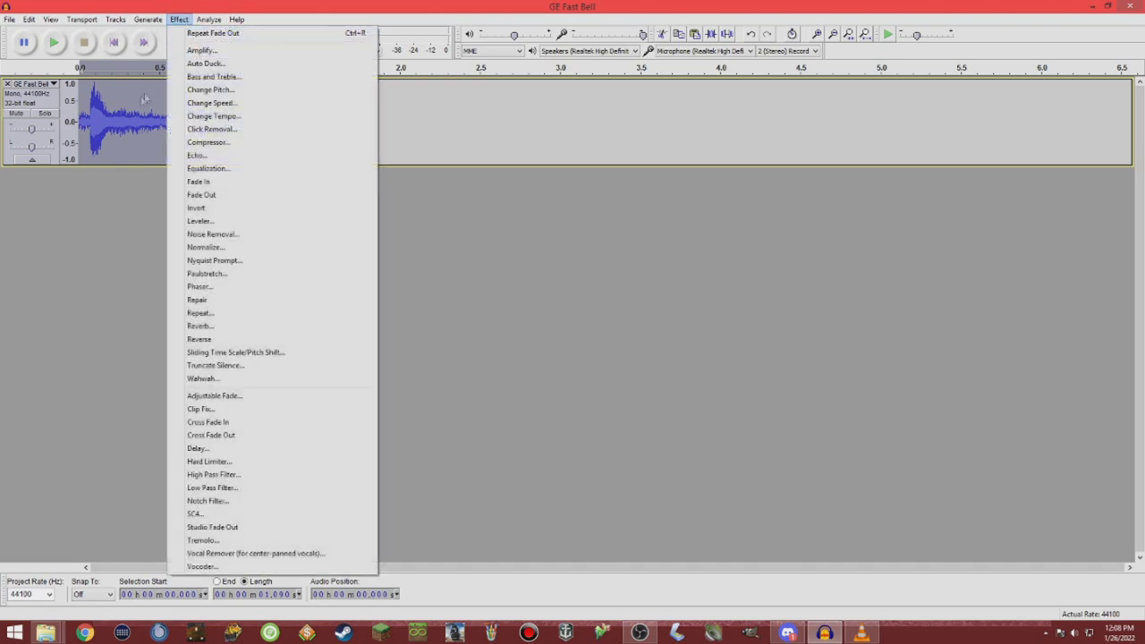
{"action": "left_click", "coordinate": [59, 102]}
{"action": "left_click", "coordinate": [180, 20]}
{"action": "left_click", "coordinate": [193, 49]}
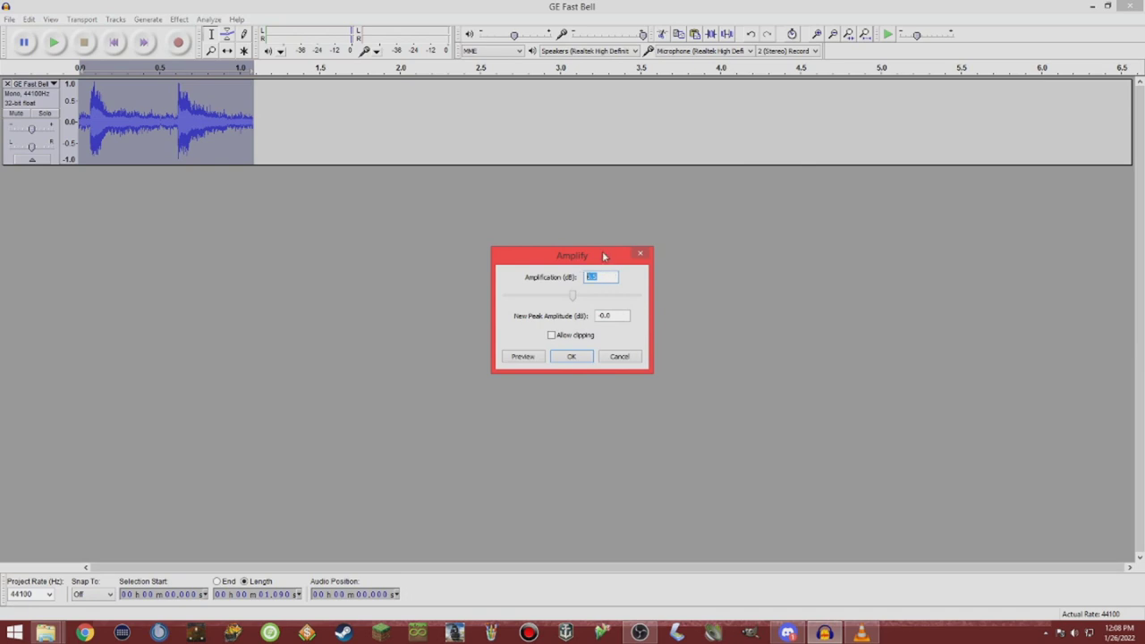
{"action": "type", "text": "5.0"}
{"action": "left_click", "coordinate": [571, 338]}
{"action": "left_click", "coordinate": [571, 359]}
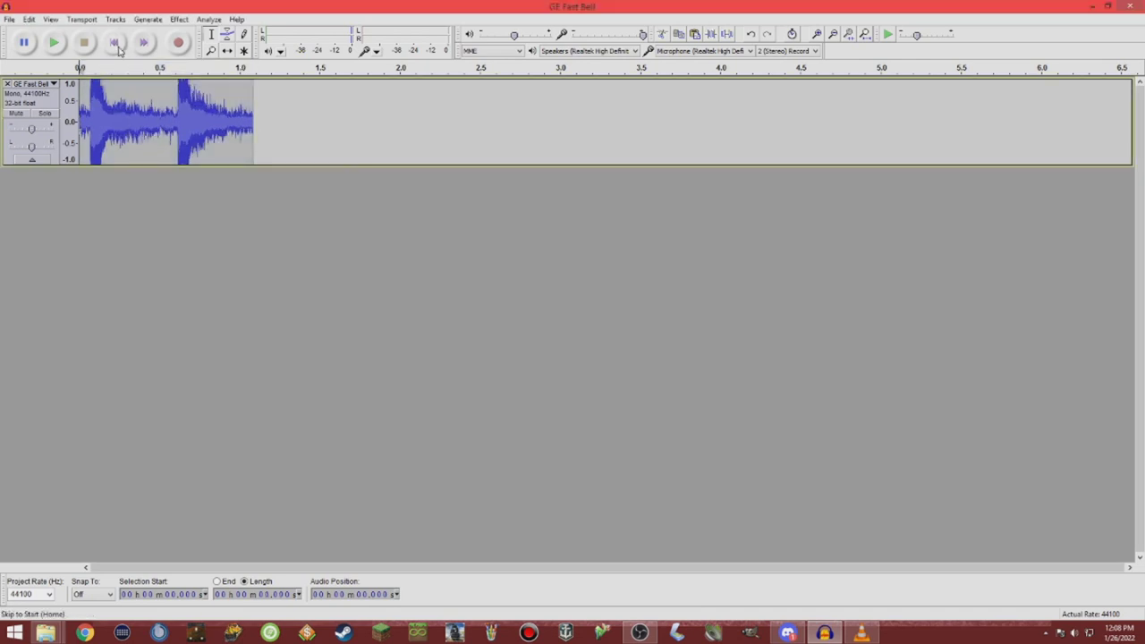
Play back the amplified bell recording, then select the whole track and open the export of the selected audio.
{"action": "left_click", "coordinate": [54, 45]}
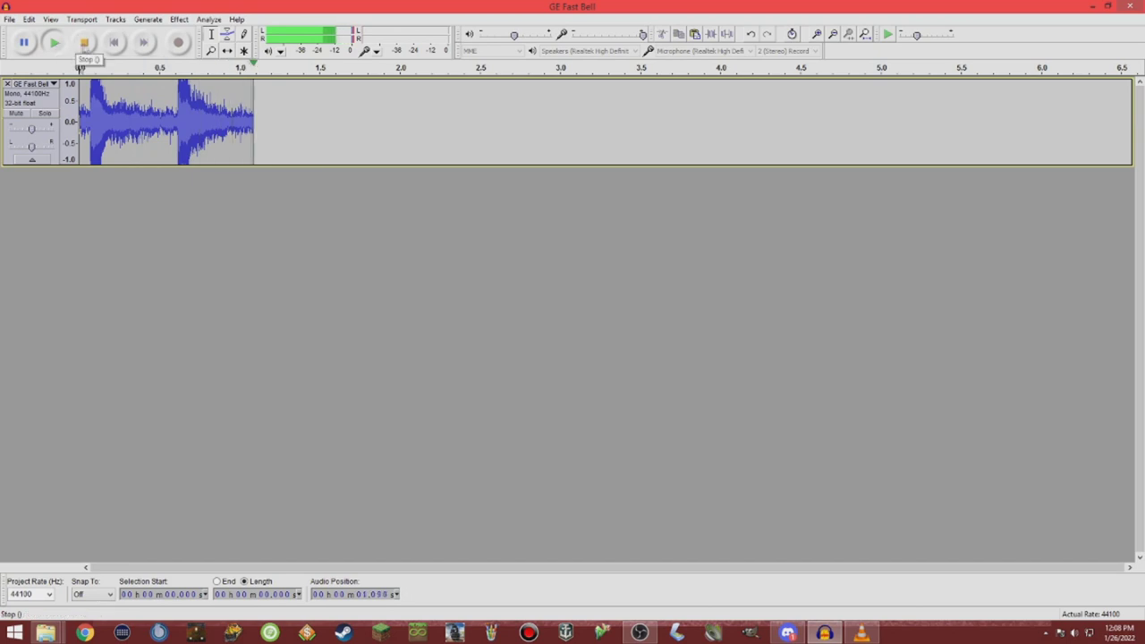
{"action": "left_click", "coordinate": [57, 102]}
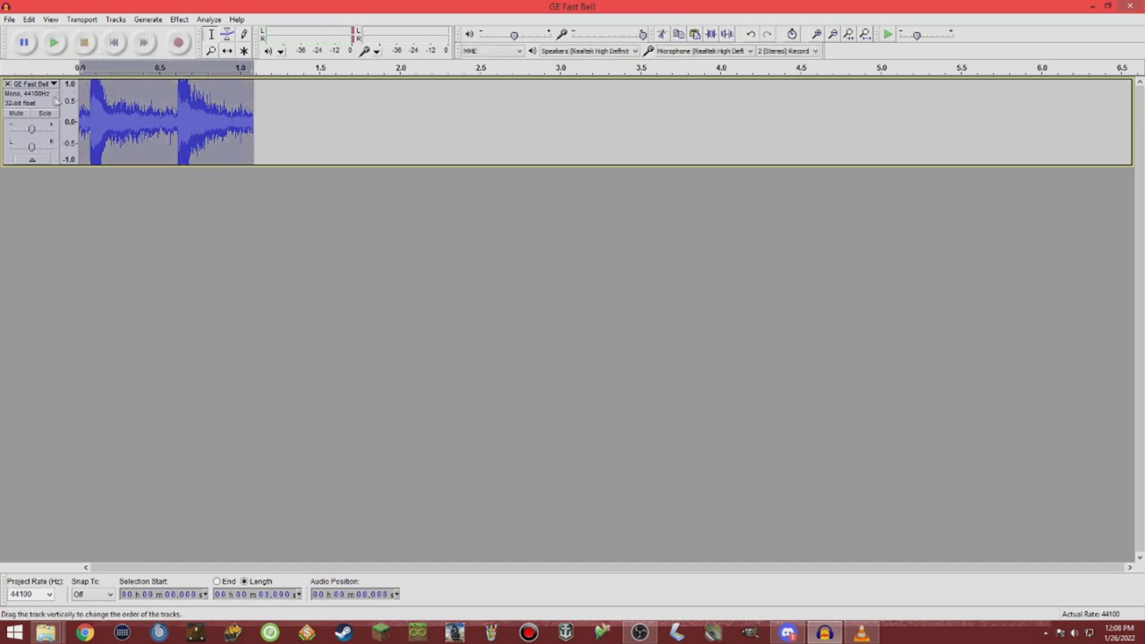
{"action": "left_click", "coordinate": [9, 20]}
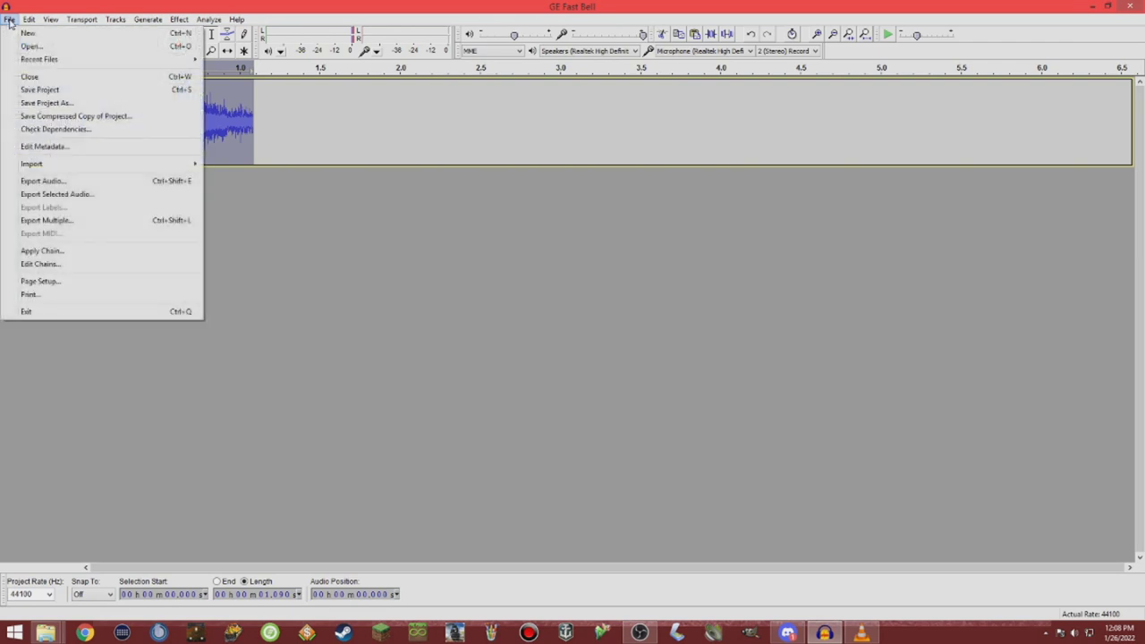
{"action": "left_click", "coordinate": [76, 196]}
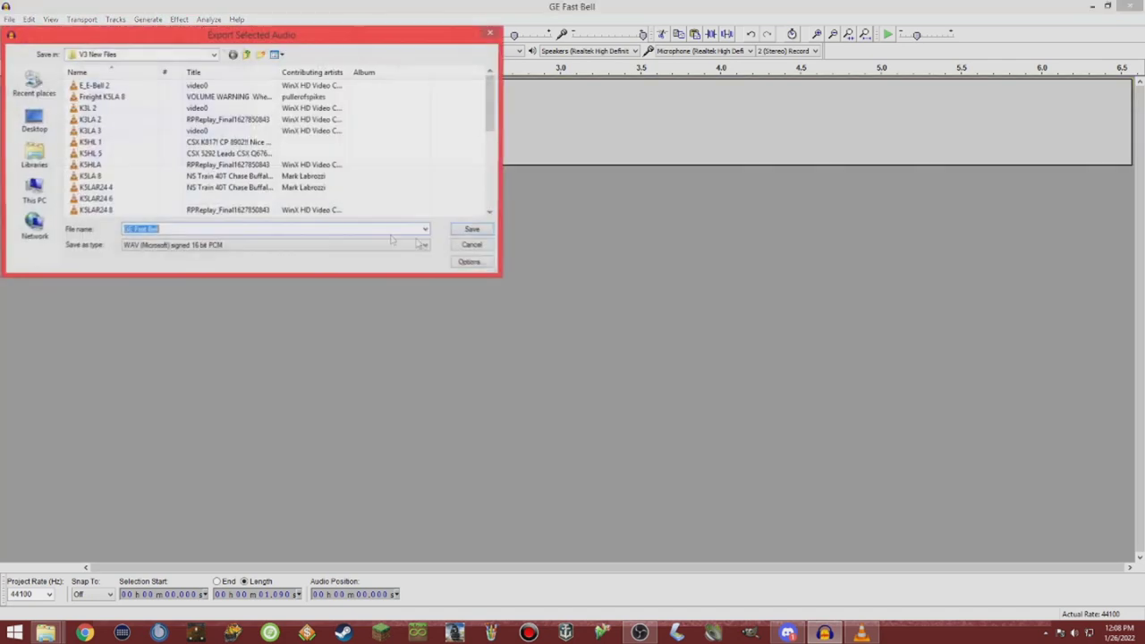
Name the WAV export M_GE Fast Bell in the V3 New Files folder, matching the prefix of the existing M_ bell files.
{"action": "key", "text": "Home"}
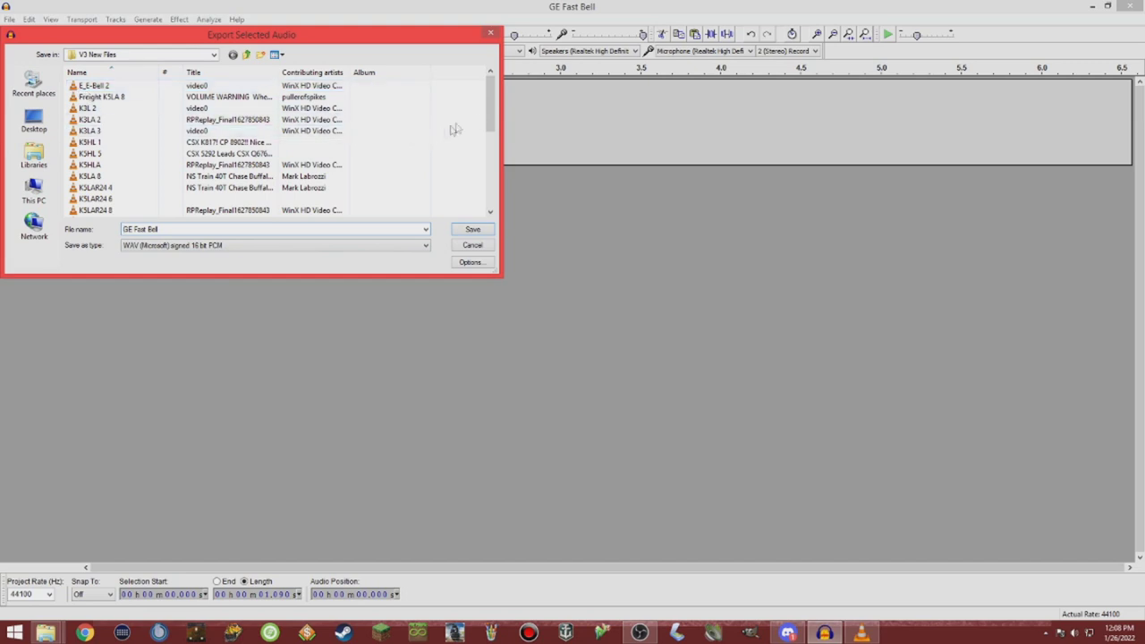
{"action": "left_click_drag", "start_coordinate": [489, 119], "coordinate": [493, 170]}
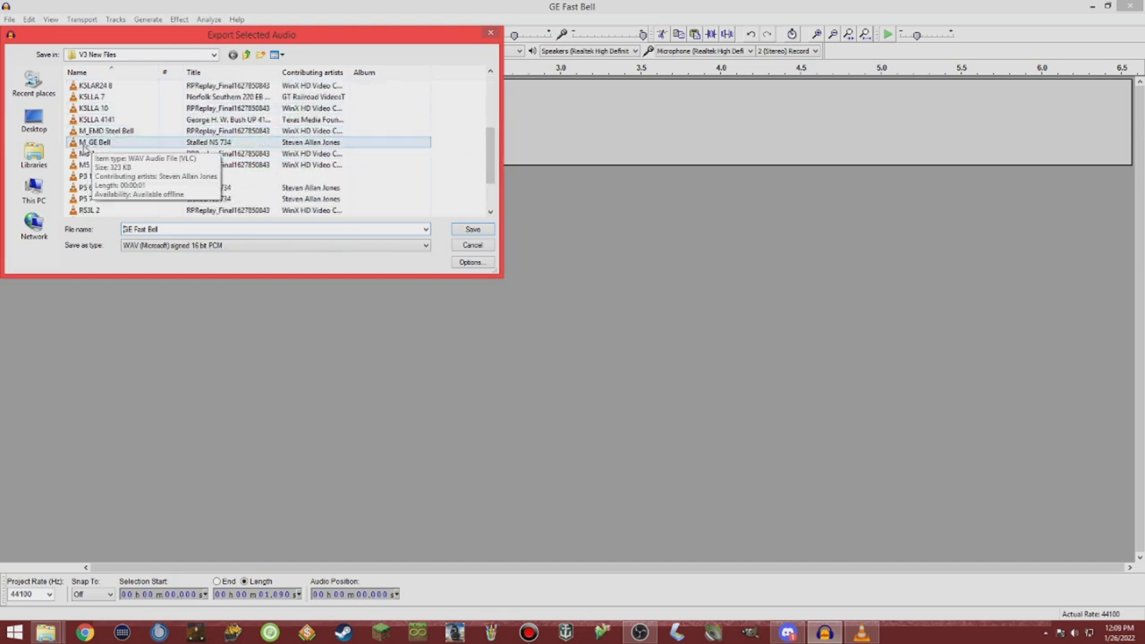
{"action": "left_click_drag", "start_coordinate": [488, 153], "coordinate": [488, 102]}
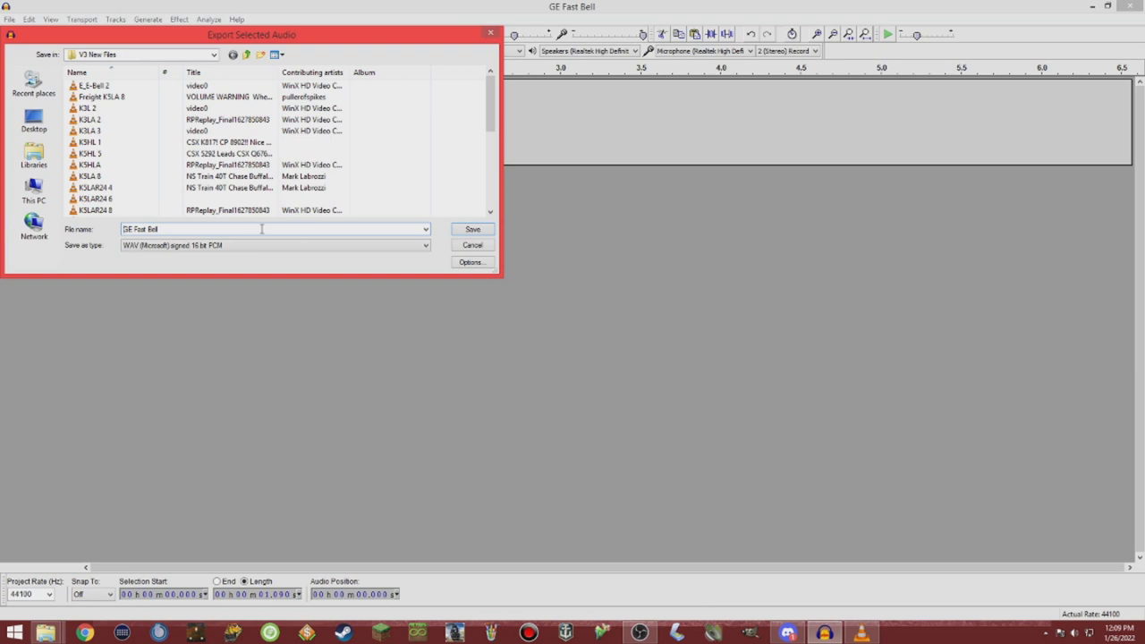
{"action": "type", "text": "M_"}
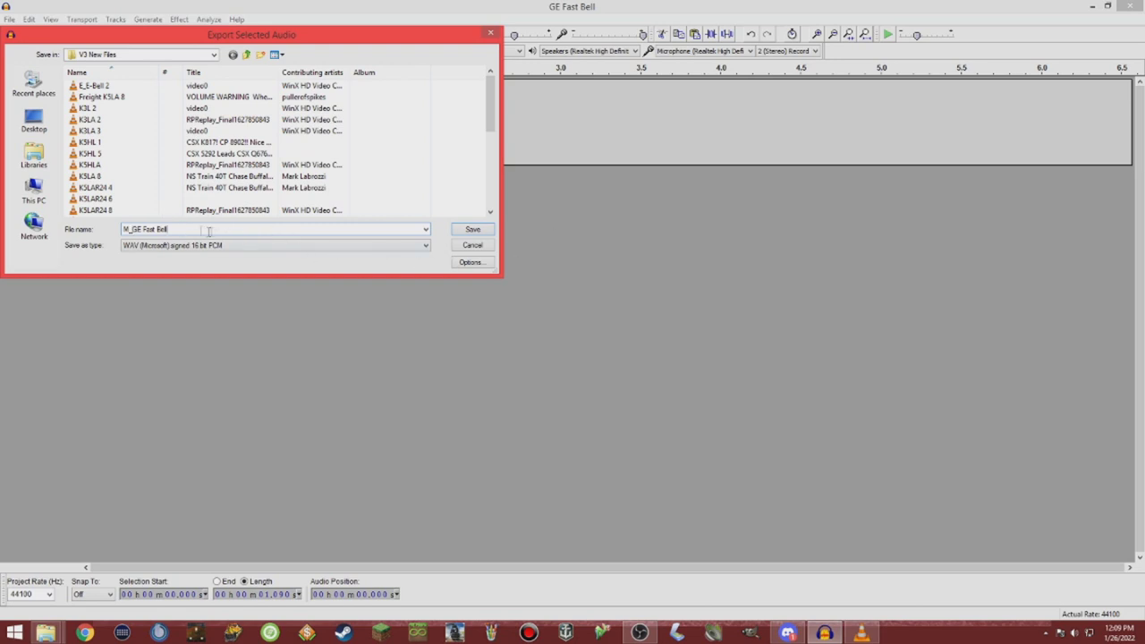